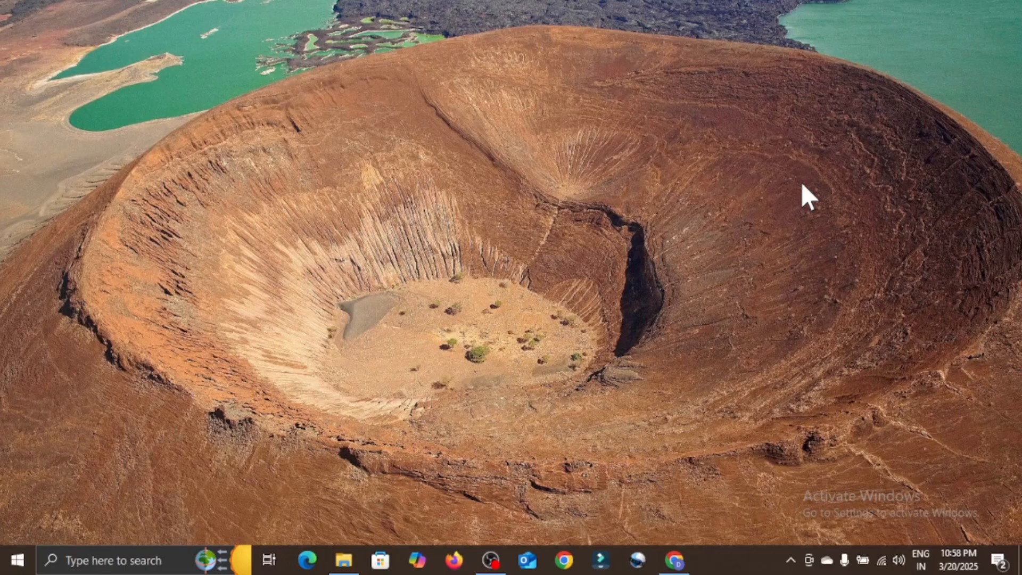
Open Google Chrome, search Google for "eshram card" and open the e-Shram home page at eshram.gov.in.
left_click(675, 560)
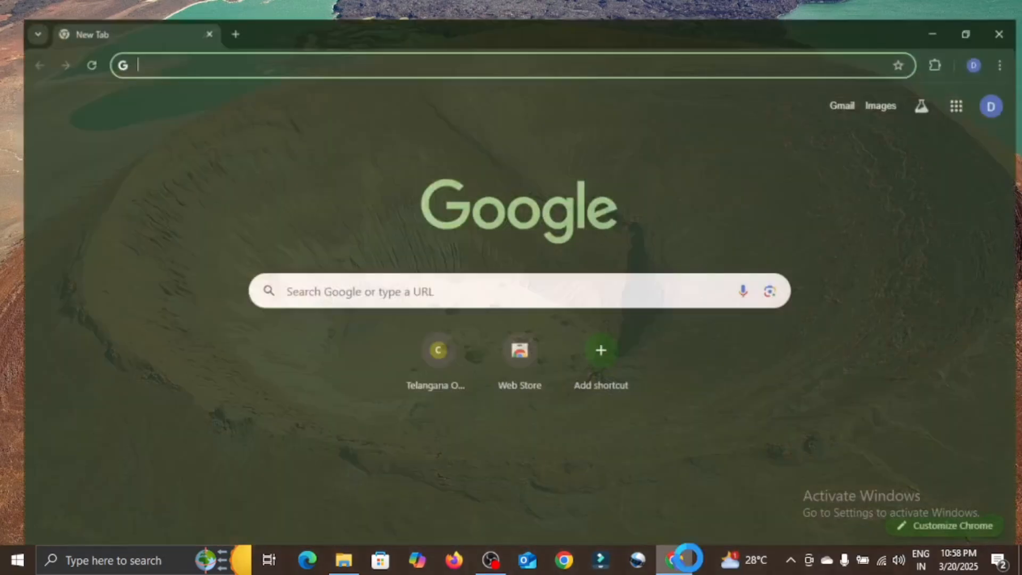
left_click(472, 285)
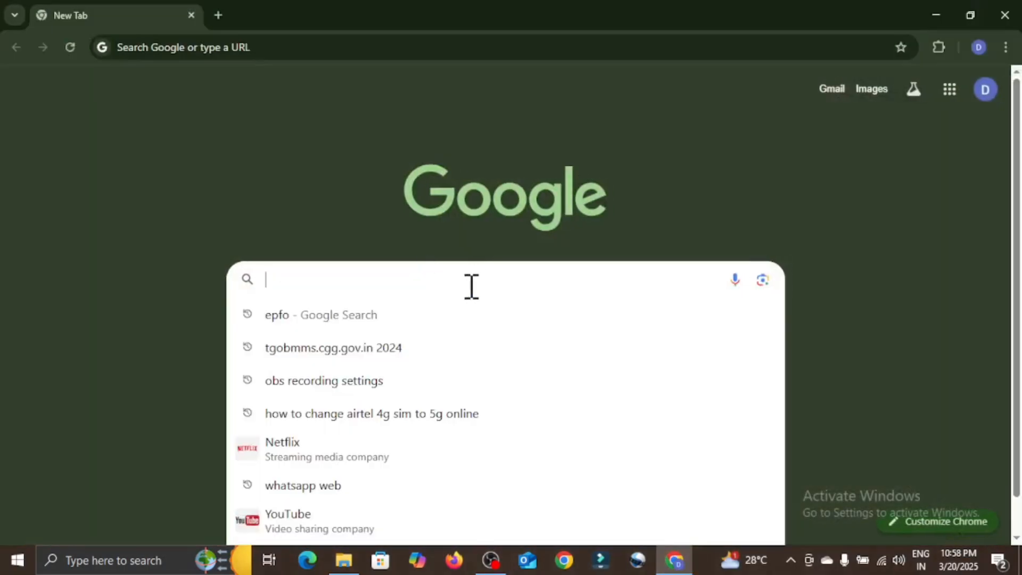
type("eshram")
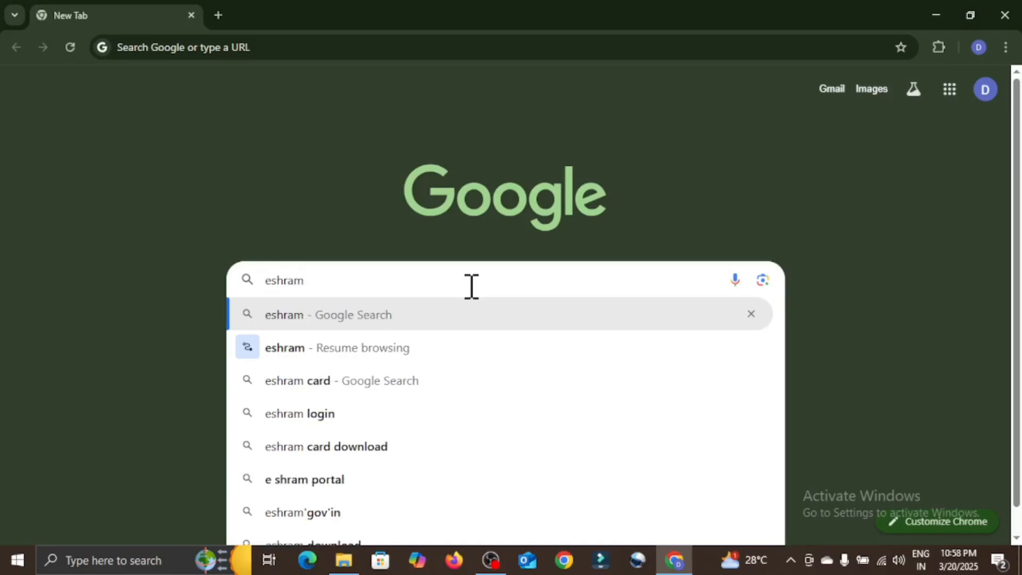
left_click(328, 379)
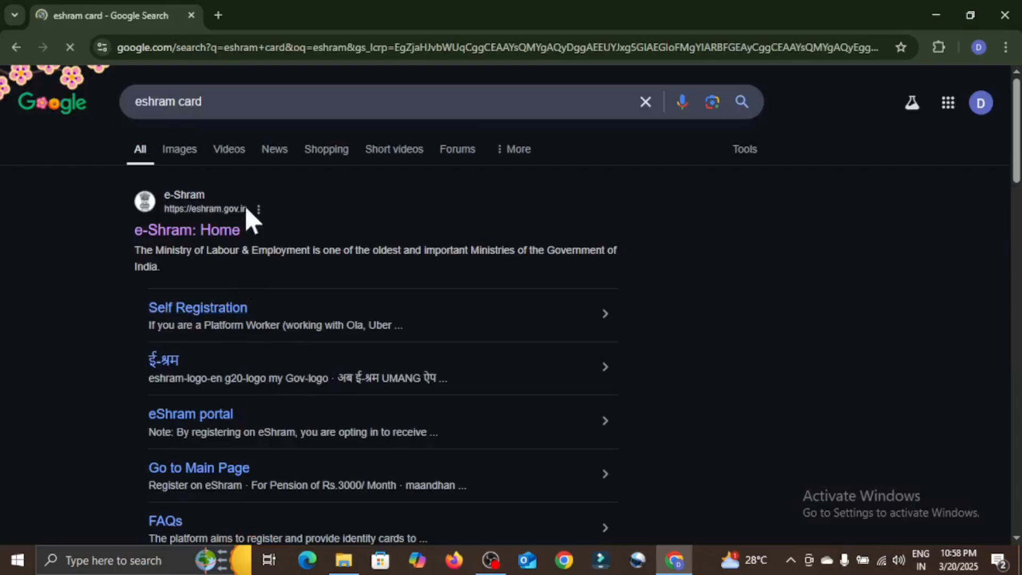
left_click(175, 230)
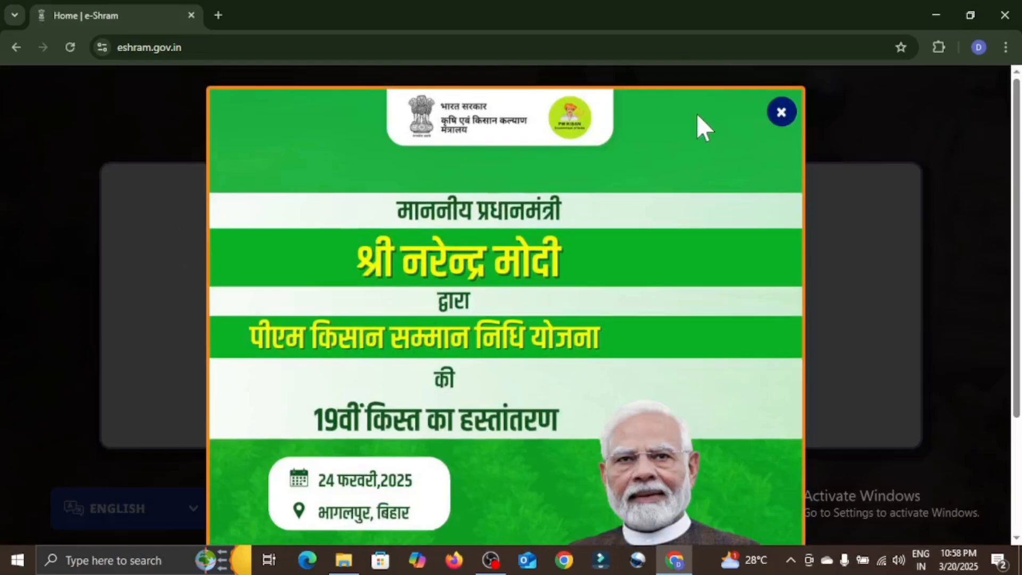
Dismiss the announcement pop-ups, enter the e-Shram main page and open the One Stop Solution registration on eShram.
left_click(781, 112)
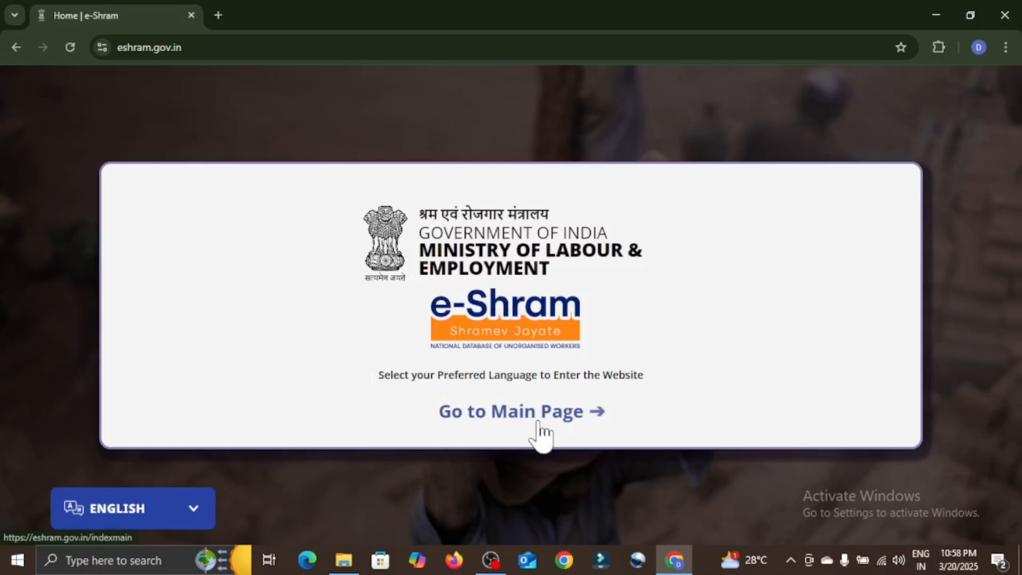
left_click(511, 416)
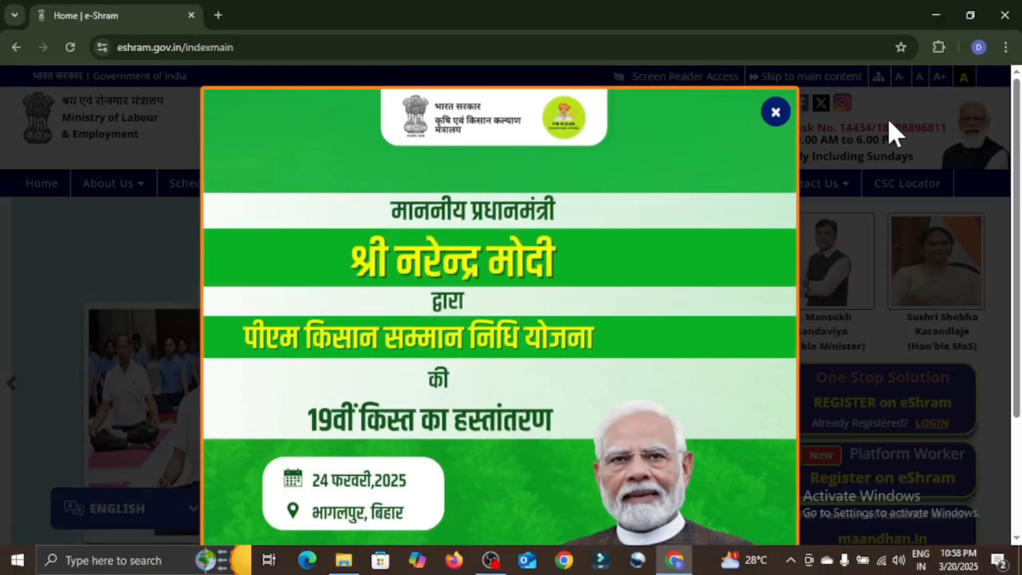
left_click(775, 111)
scroll(915, 311, "down", 4)
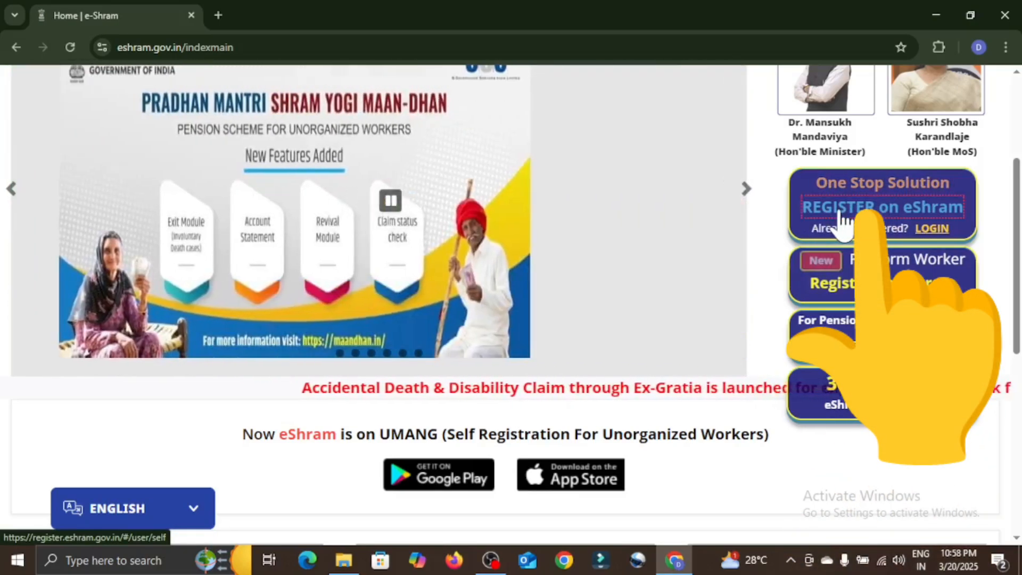
left_click(841, 216)
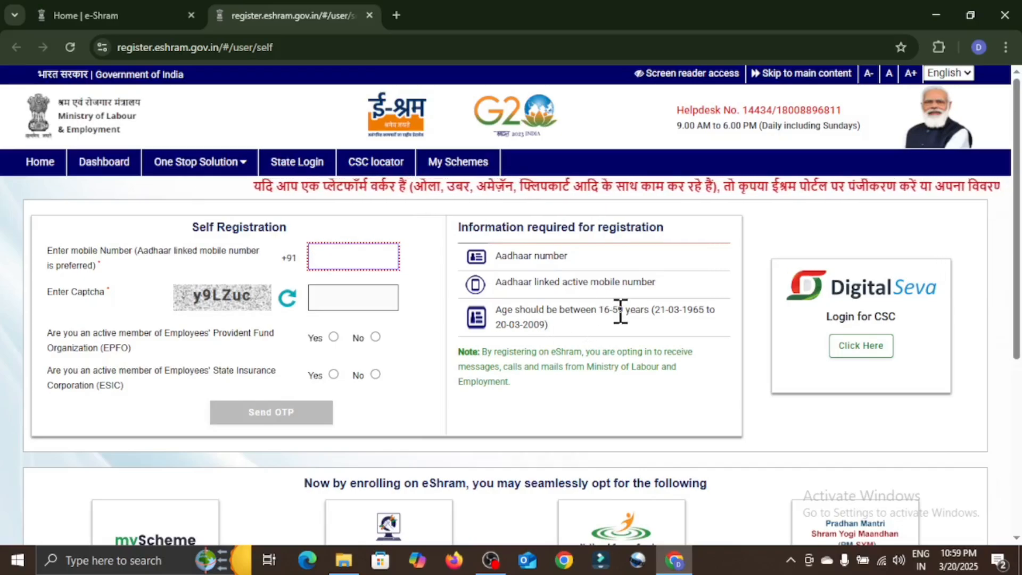
Answer No to both the EPFO and ESIC membership questions in the Self Registration form.
left_click(350, 257)
left_click(354, 226)
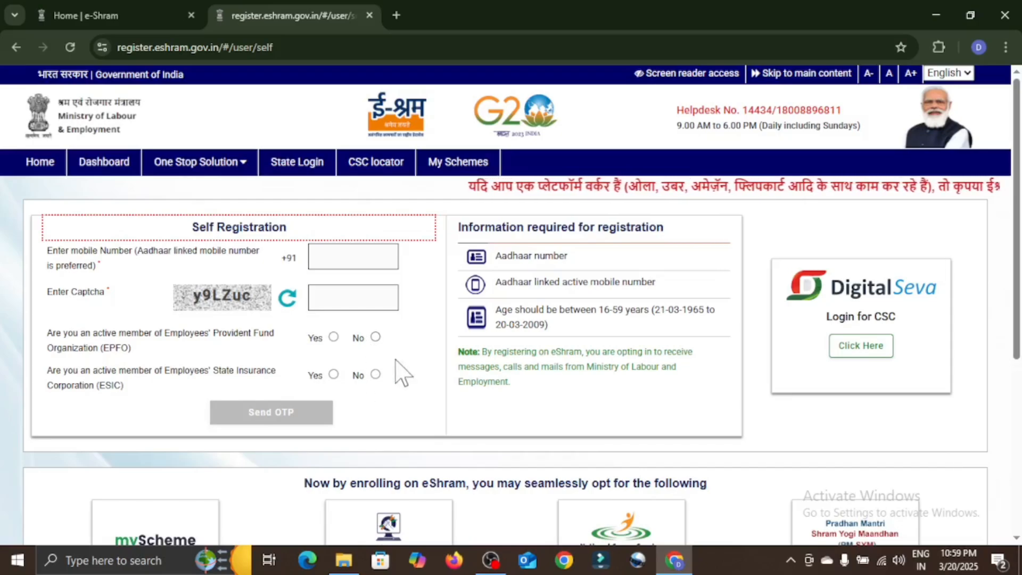
left_click(375, 336)
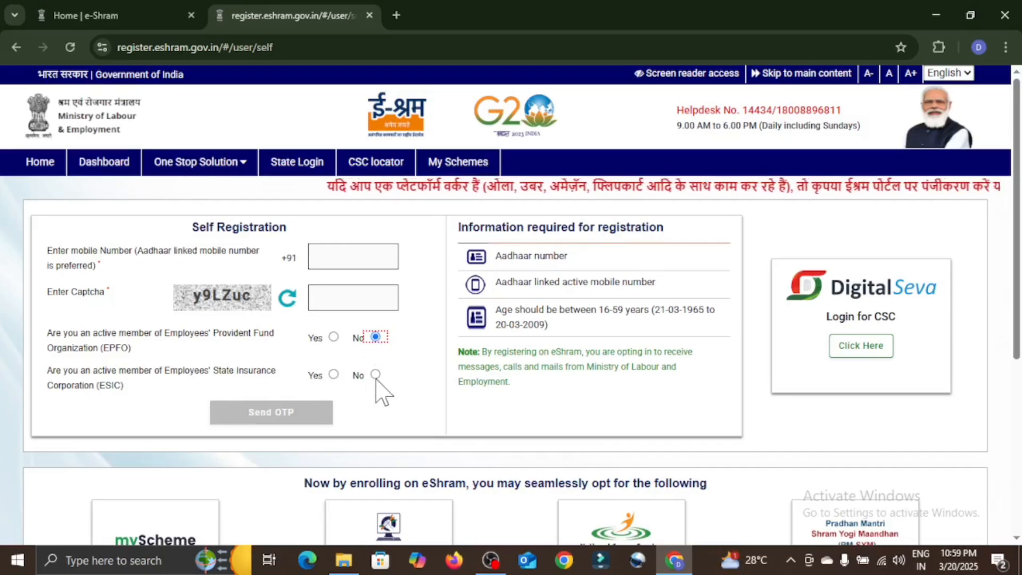
left_click(376, 375)
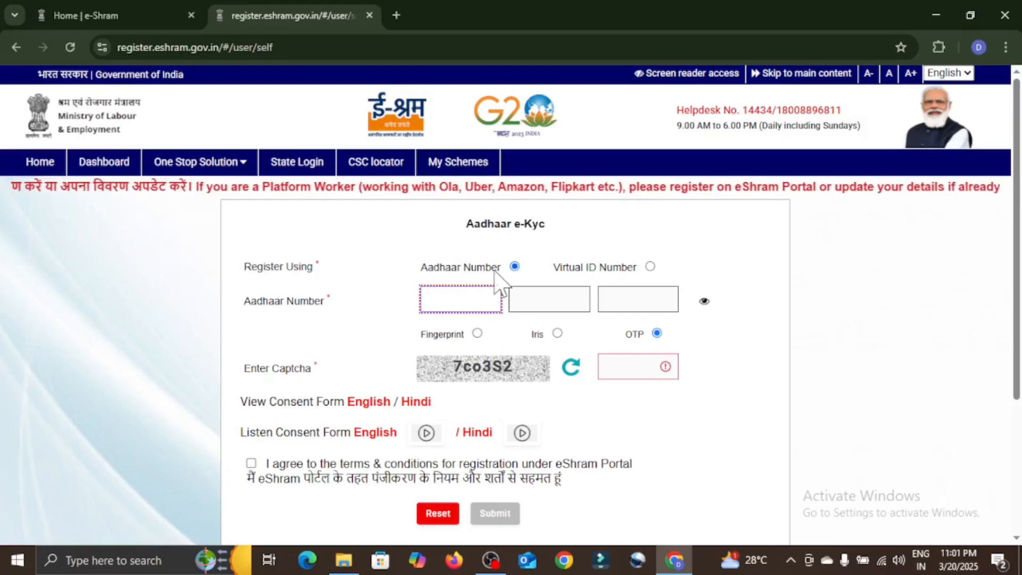
Choose Aadhaar Number as the registration method for the Aadhaar e-KYC and agree to the eShram terms and conditions.
left_click(650, 267)
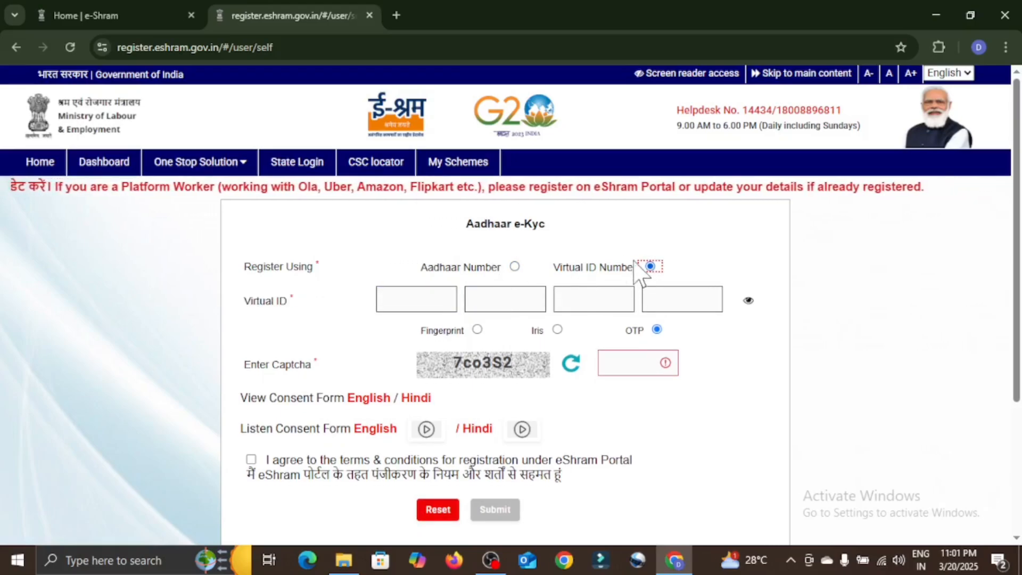
left_click(514, 267)
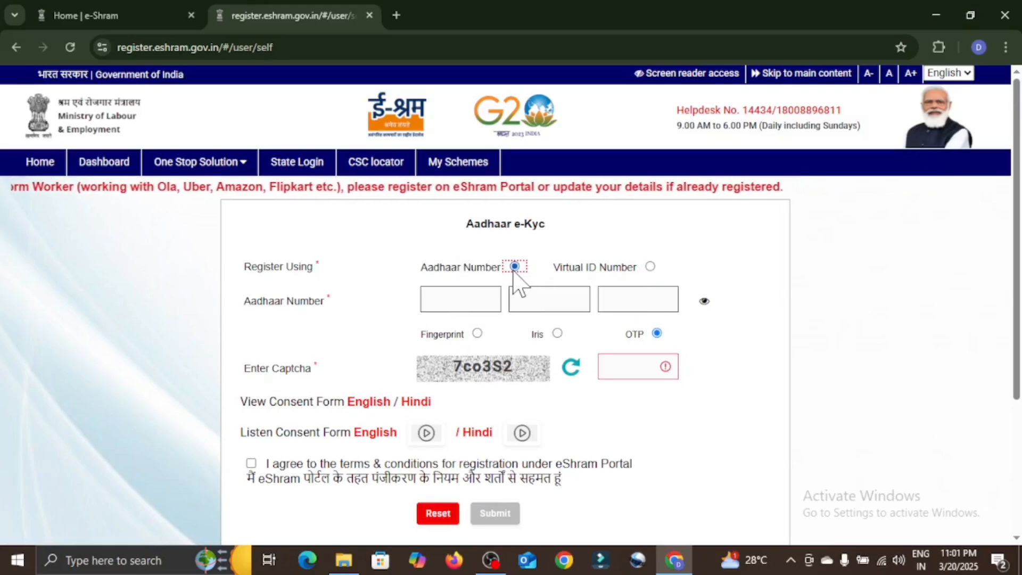
left_click(458, 304)
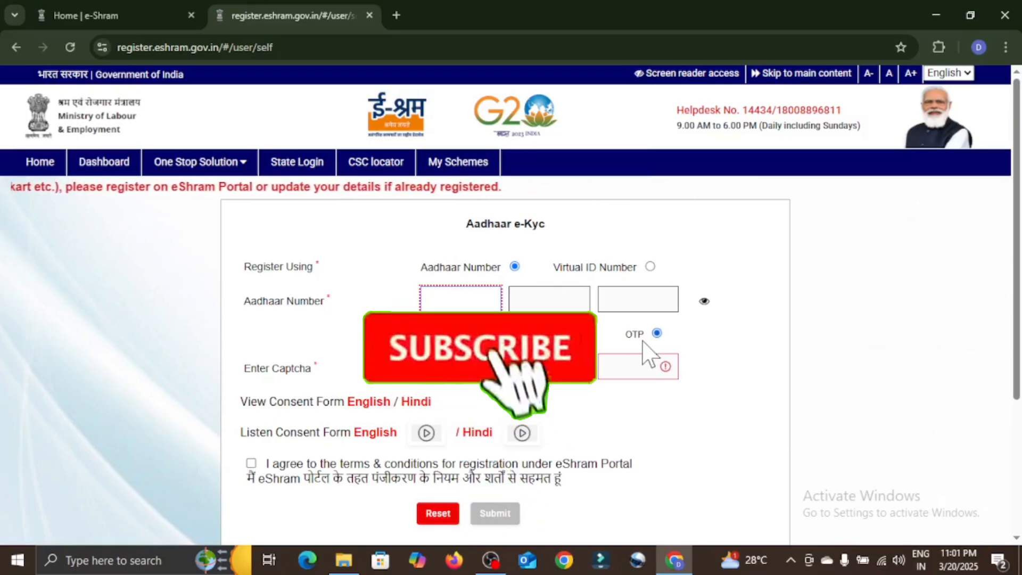
scroll(686, 297, "down", 3)
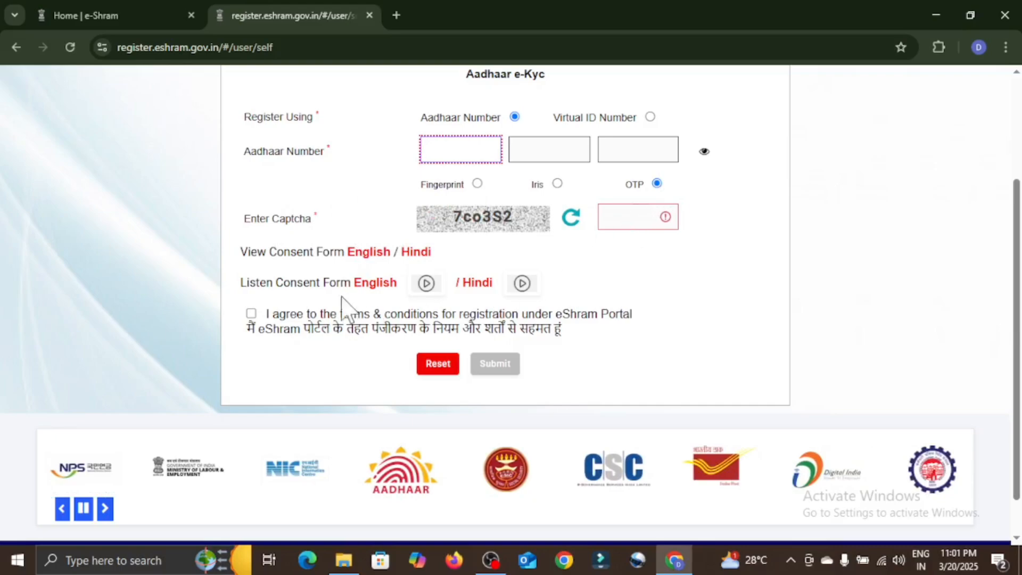
left_click(250, 314)
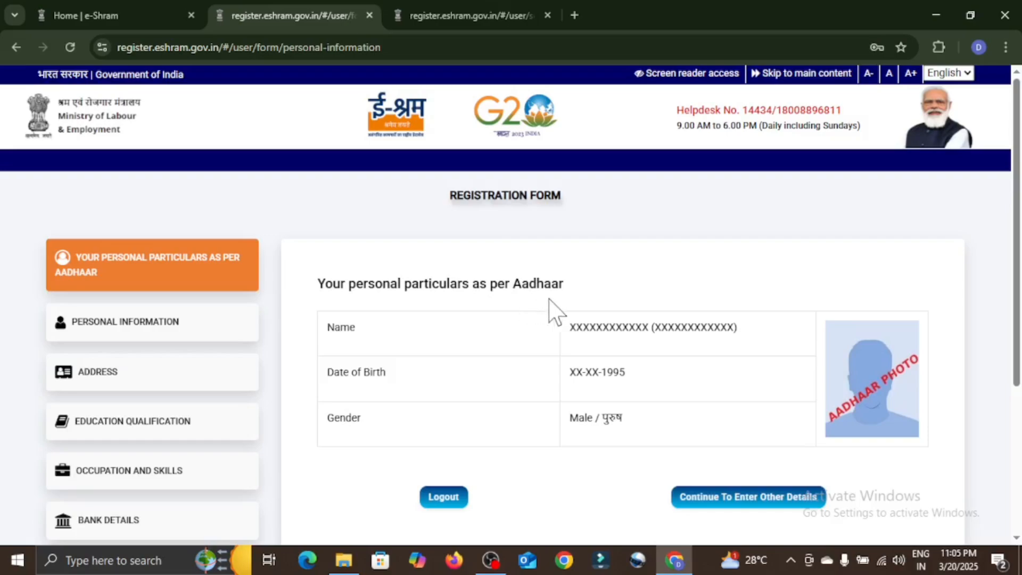
Review the personal particulars as per Aadhaar and continue to enter the other details.
scroll(495, 330, "down", 1)
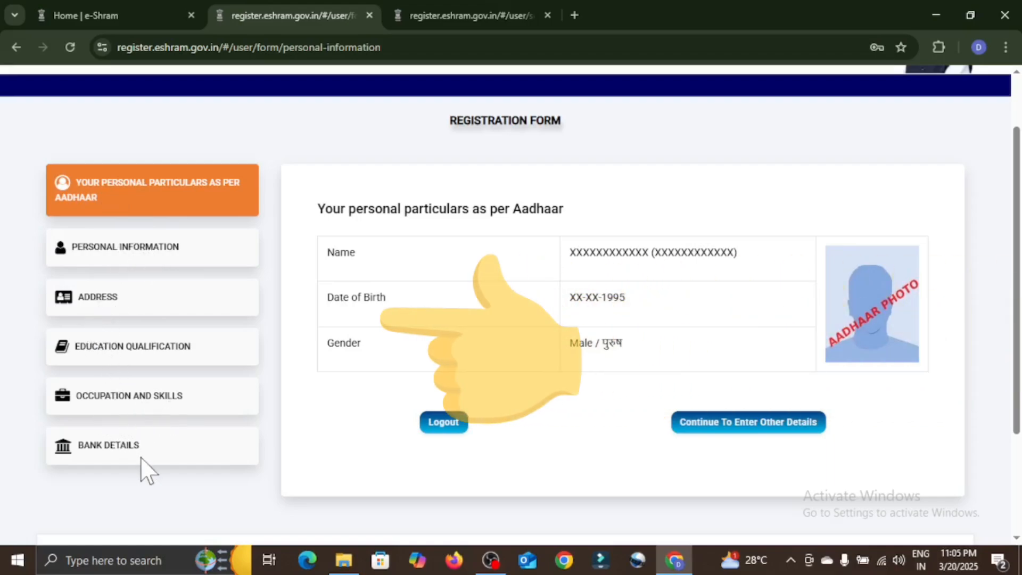
scroll(133, 452, "down", 3)
scroll(160, 319, "up", 3)
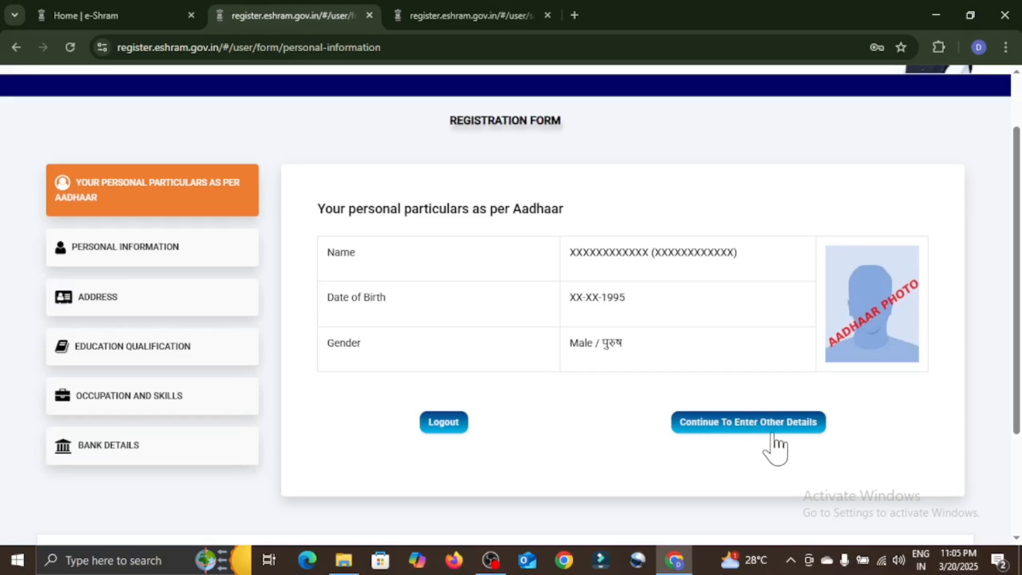
left_click(742, 425)
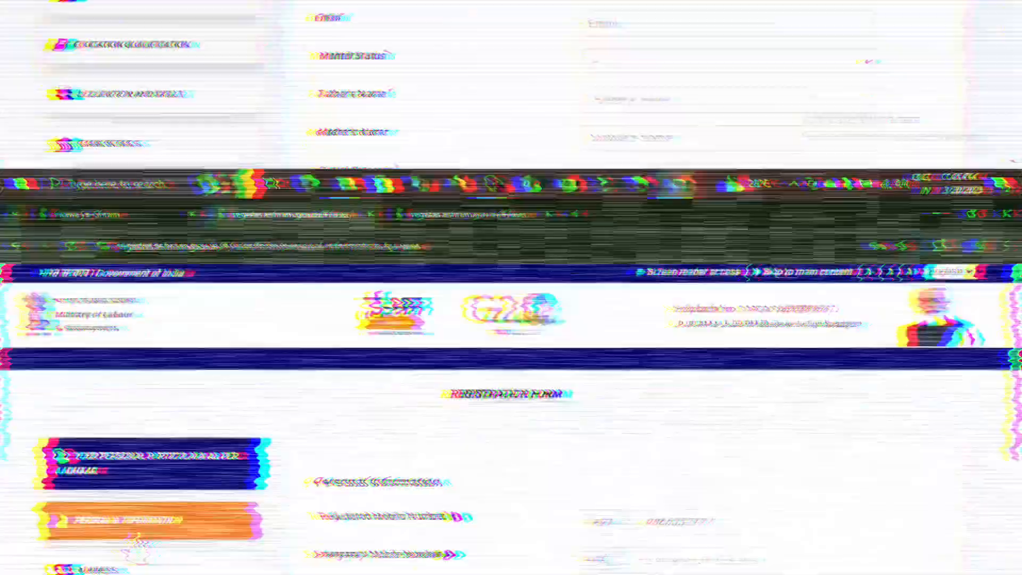
Set the marital status to Married in the personal information form.
scroll(421, 501, "down", 3)
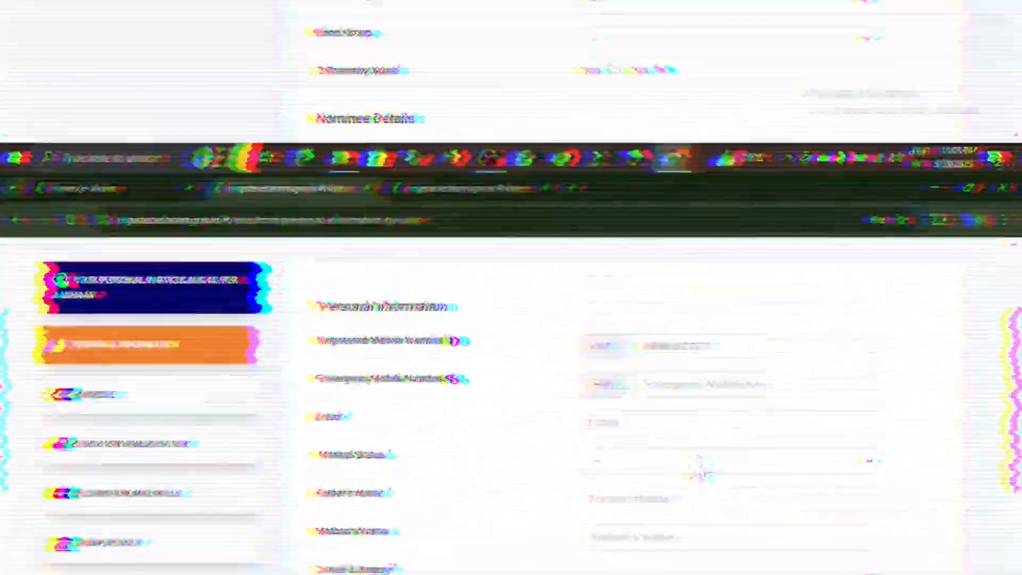
left_click(699, 461)
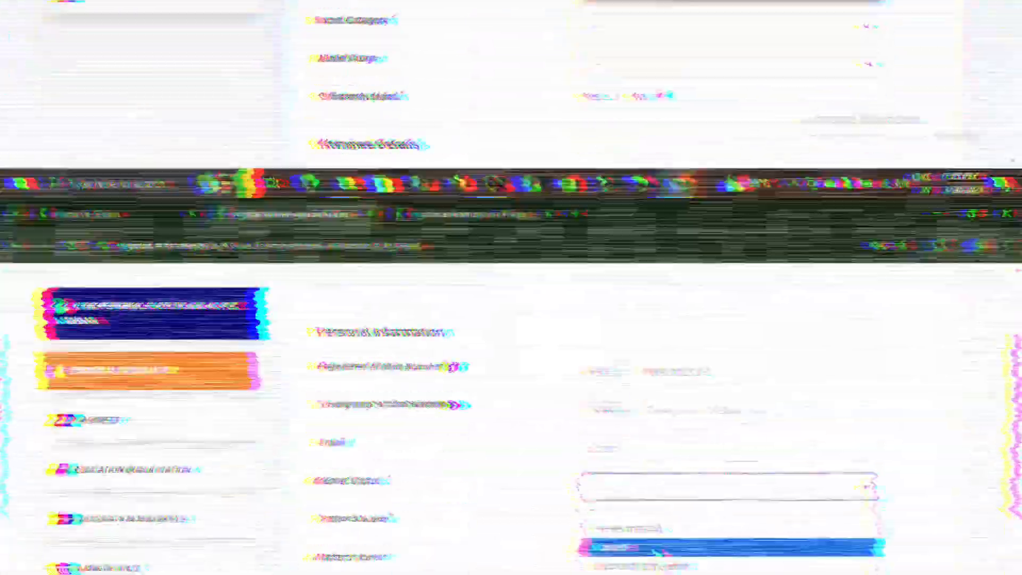
left_click(652, 521)
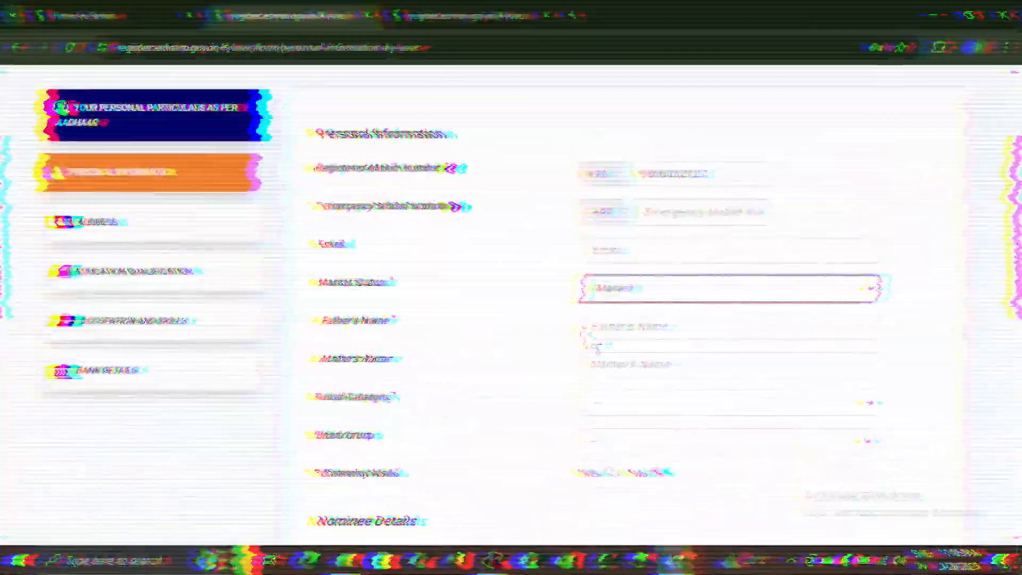
left_click(701, 21)
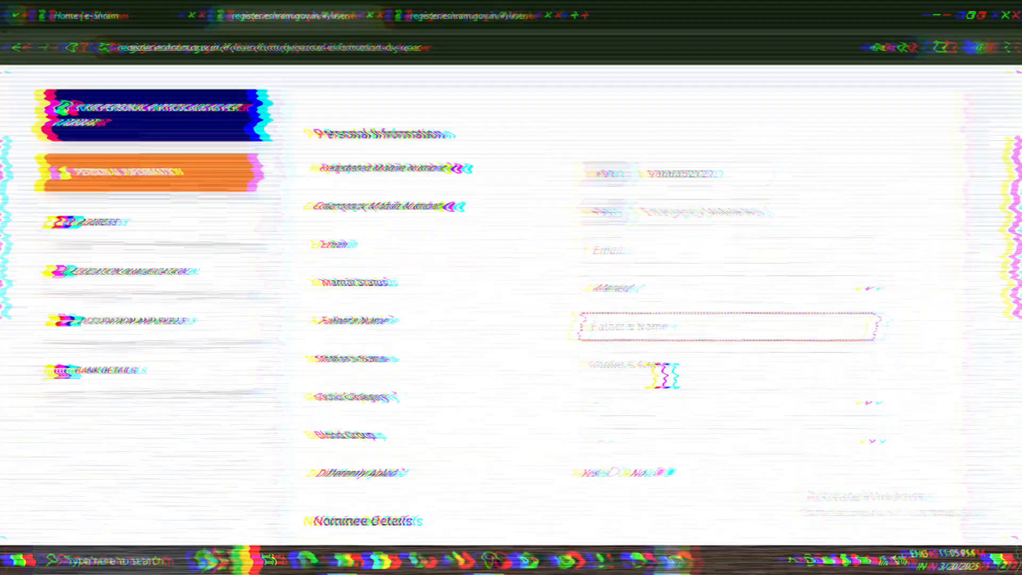
left_click(665, 543)
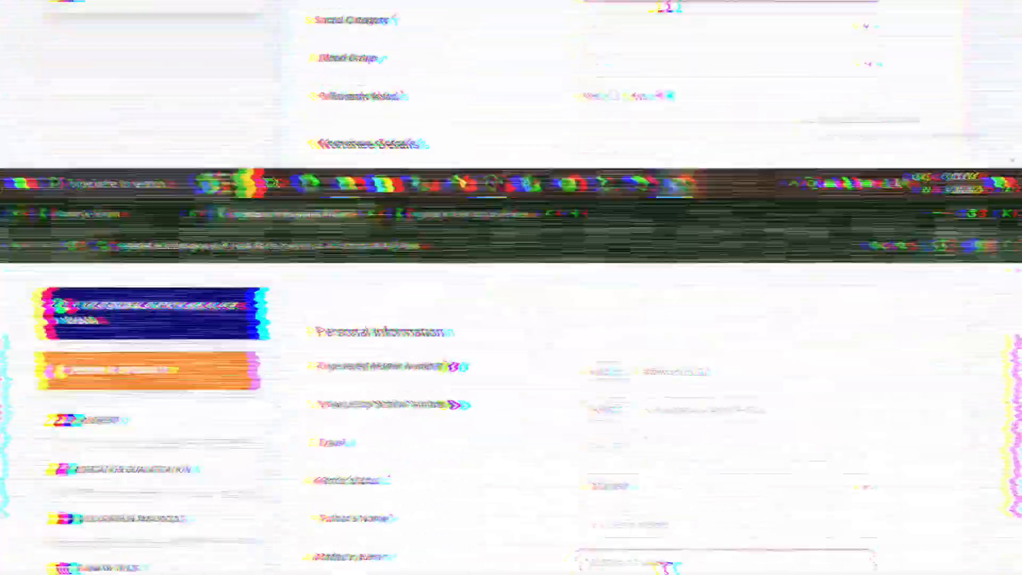
Set the social category to SC, and open and cancel the file chooser for the social category certificate.
scroll(481, 553, "down", 3)
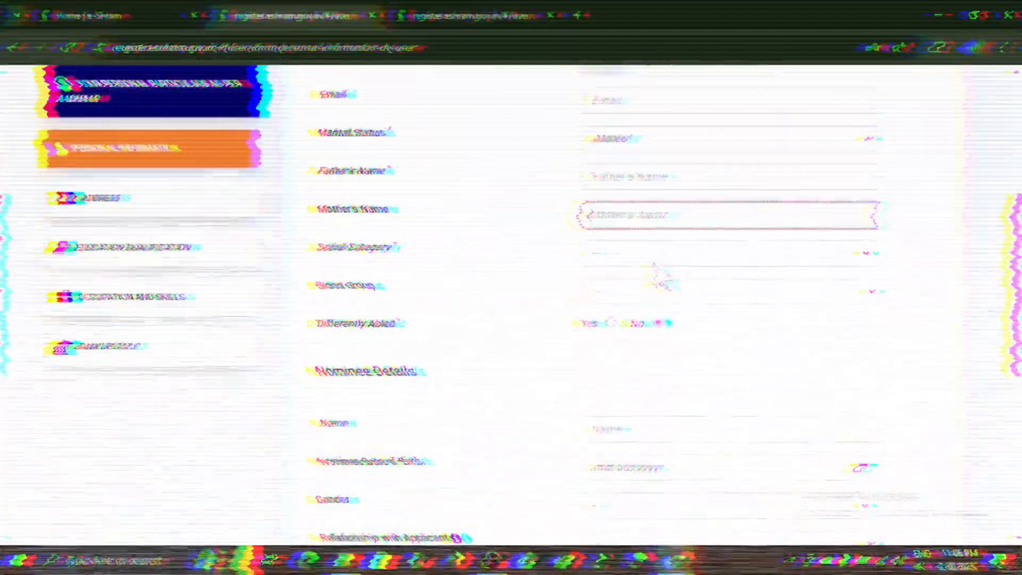
left_click(672, 517)
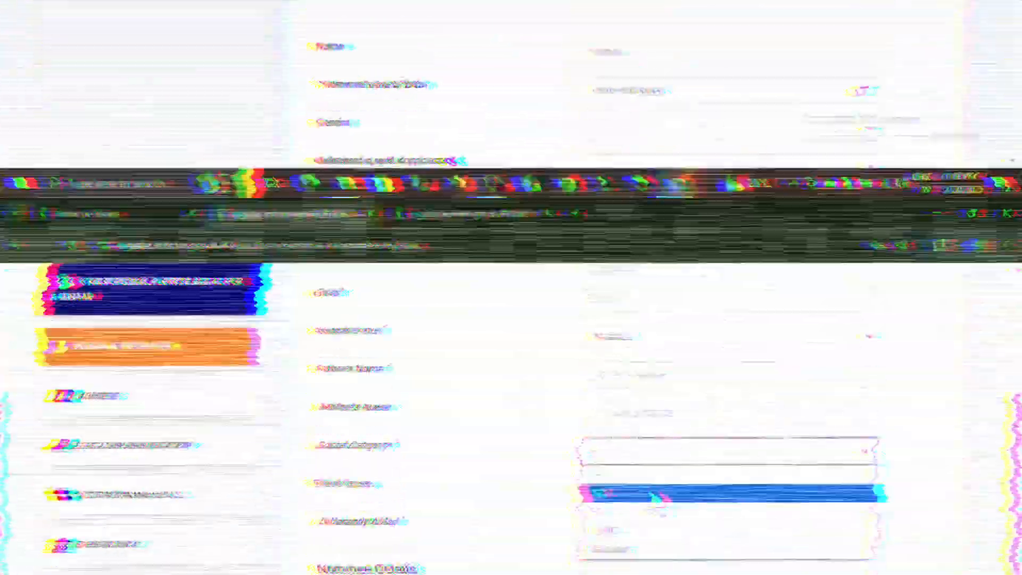
left_click(660, 469)
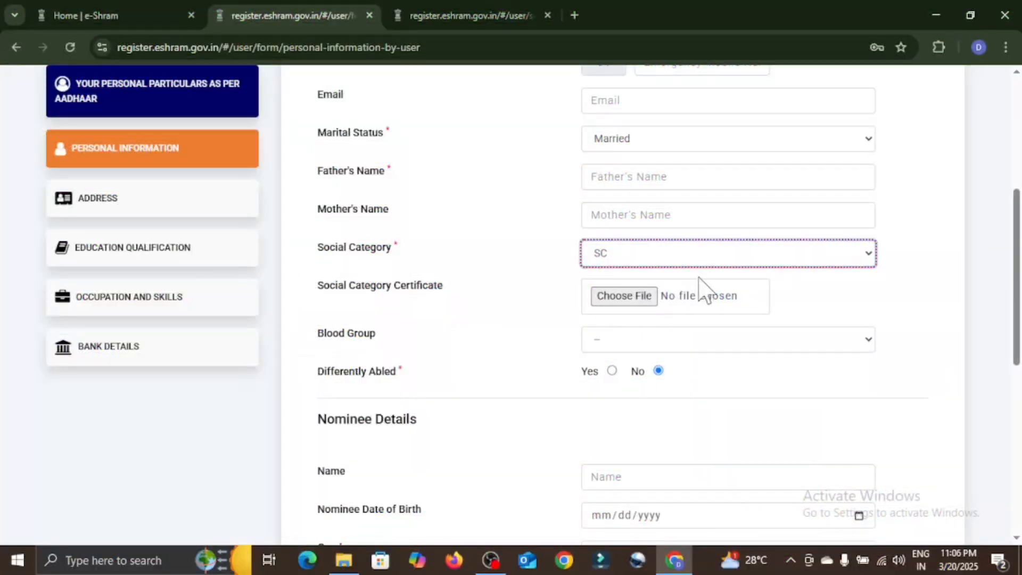
left_click(705, 260)
left_click(649, 318)
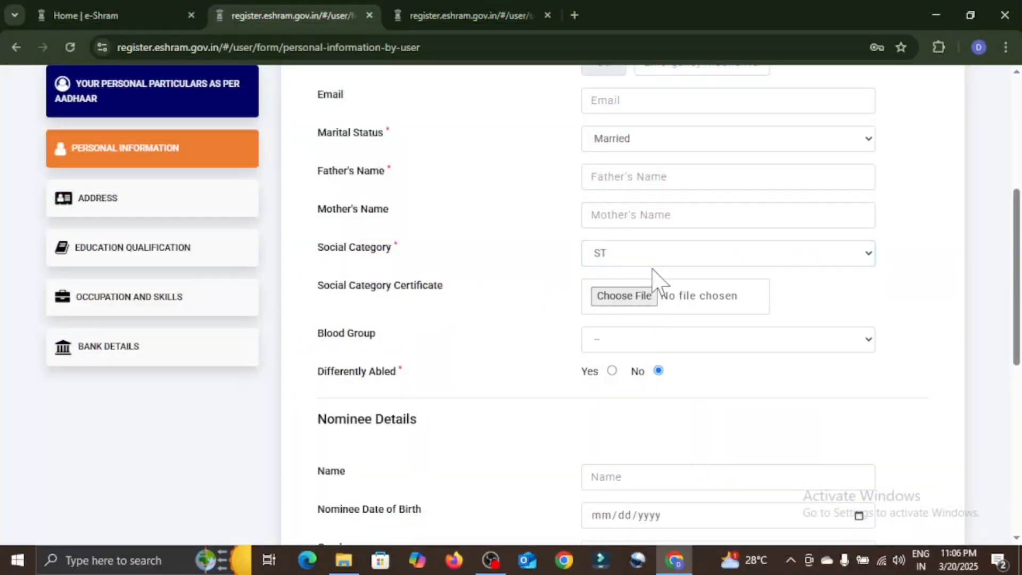
left_click(651, 261)
left_click(600, 293)
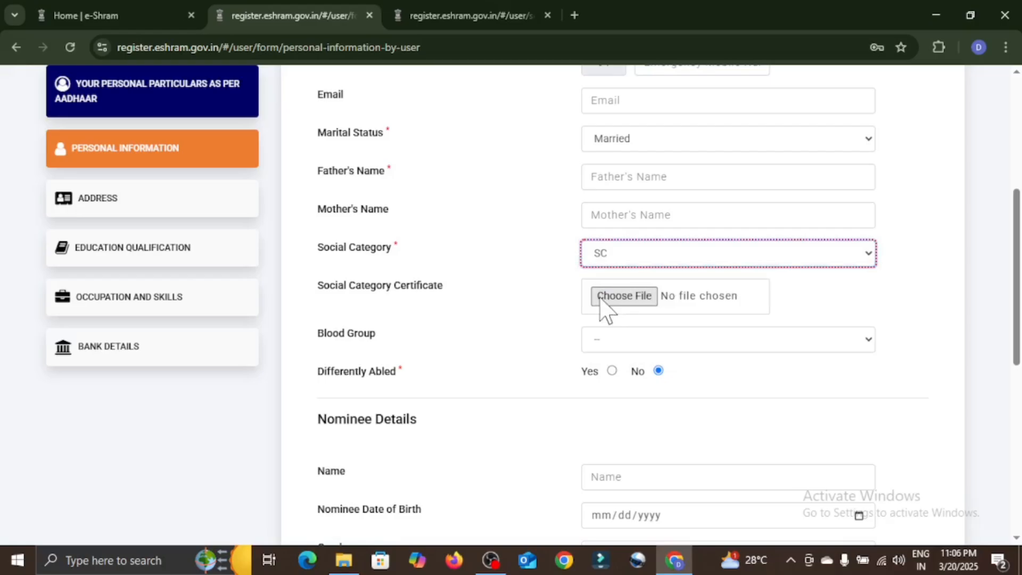
left_click(638, 297)
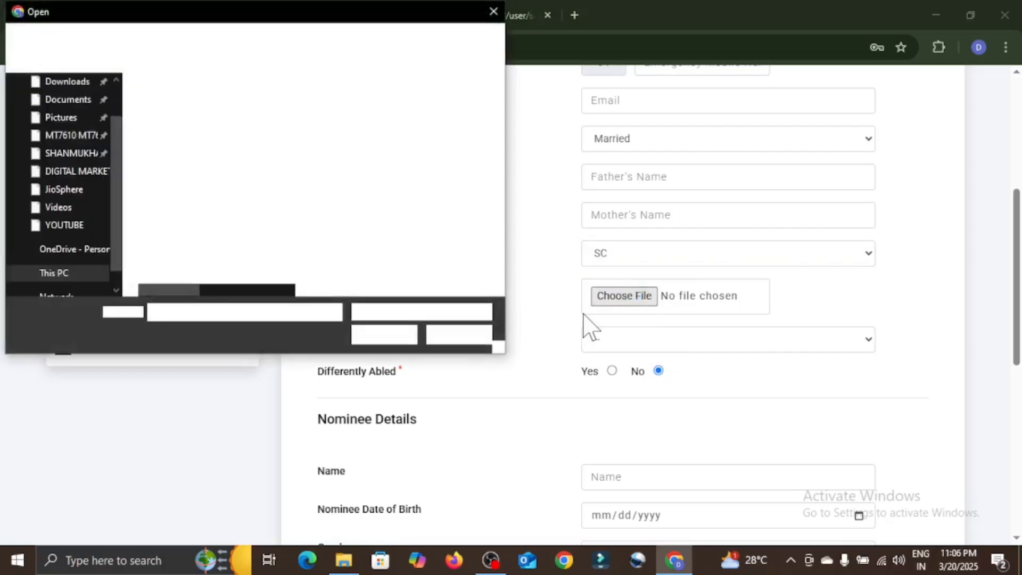
left_click(460, 337)
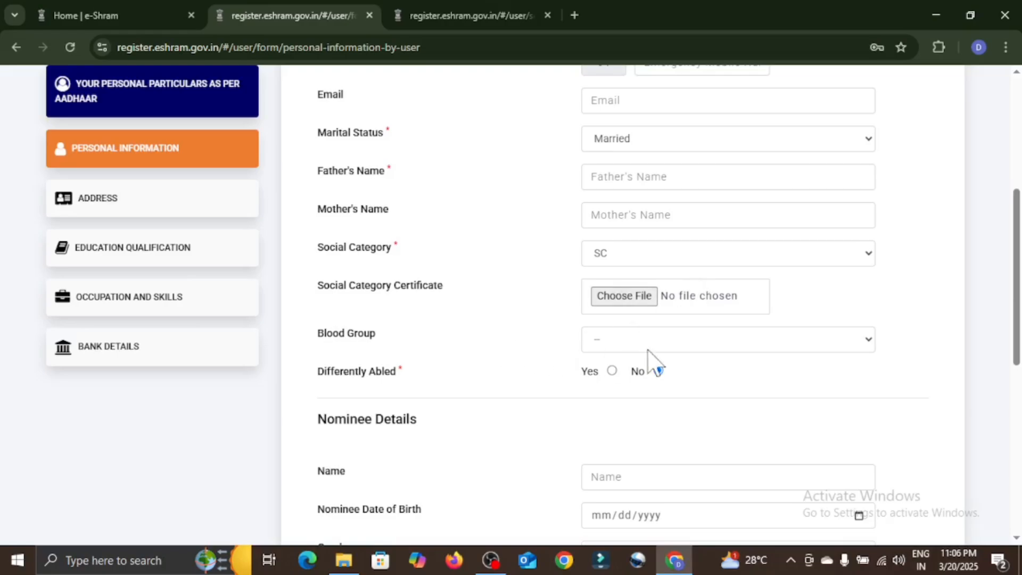
Set the applicant's blood group to O+ in the personal information form.
left_click(670, 344)
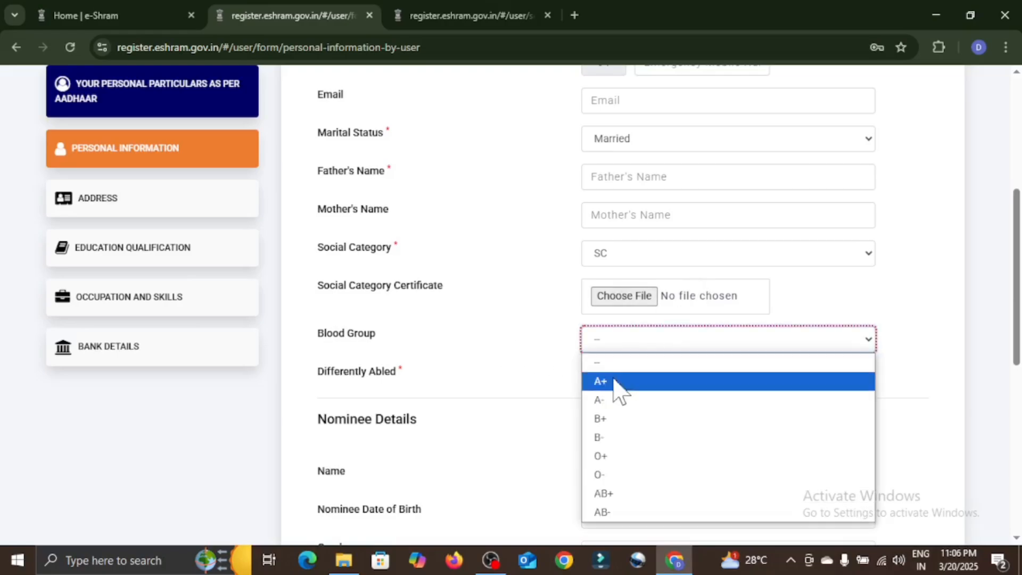
left_click(645, 457)
scroll(404, 298, "down", 2)
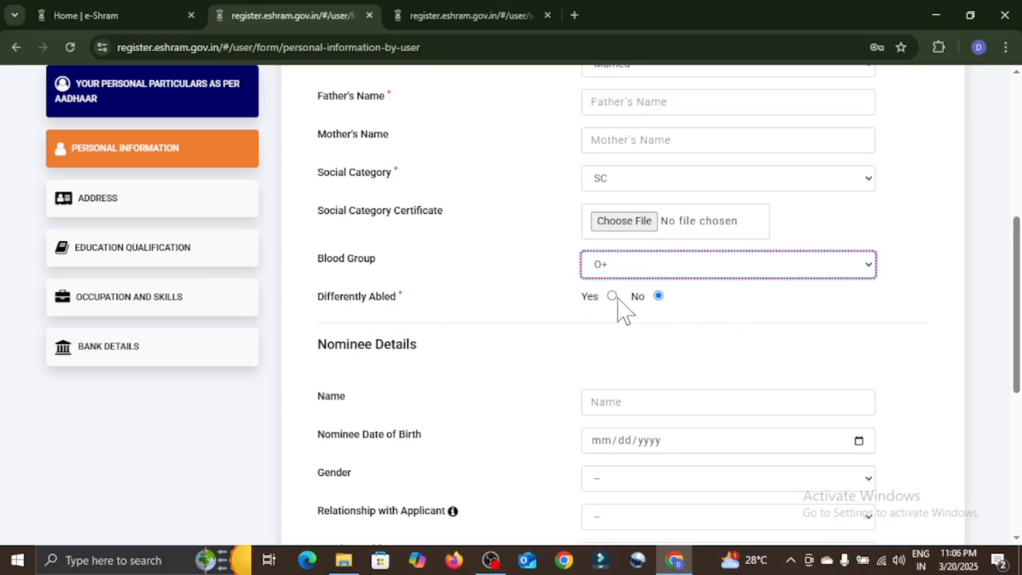
scroll(708, 325, "down", 3)
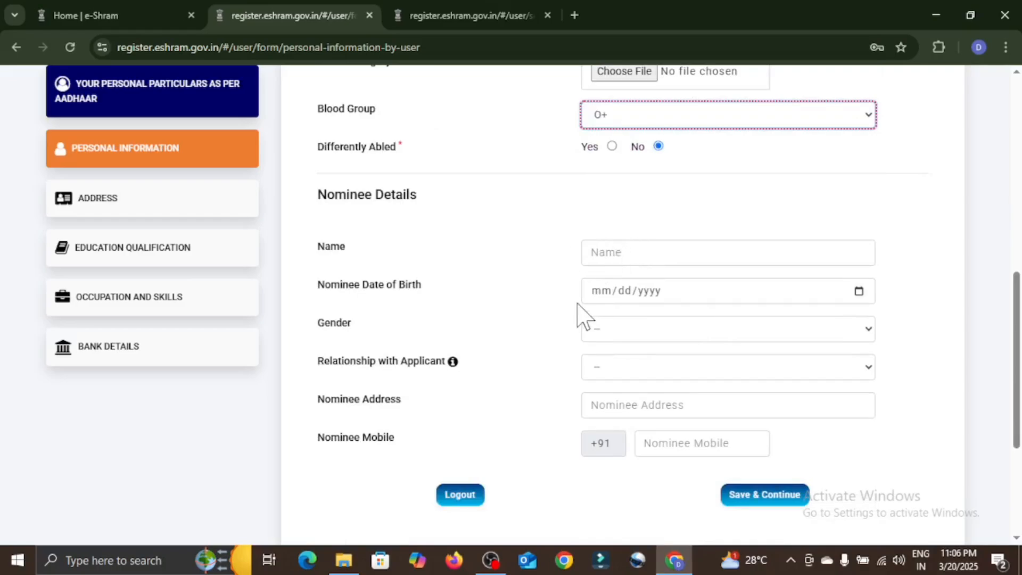
Set the nominee's gender to Female and the relationship with the applicant to Wife in the nominee details.
left_click(635, 333)
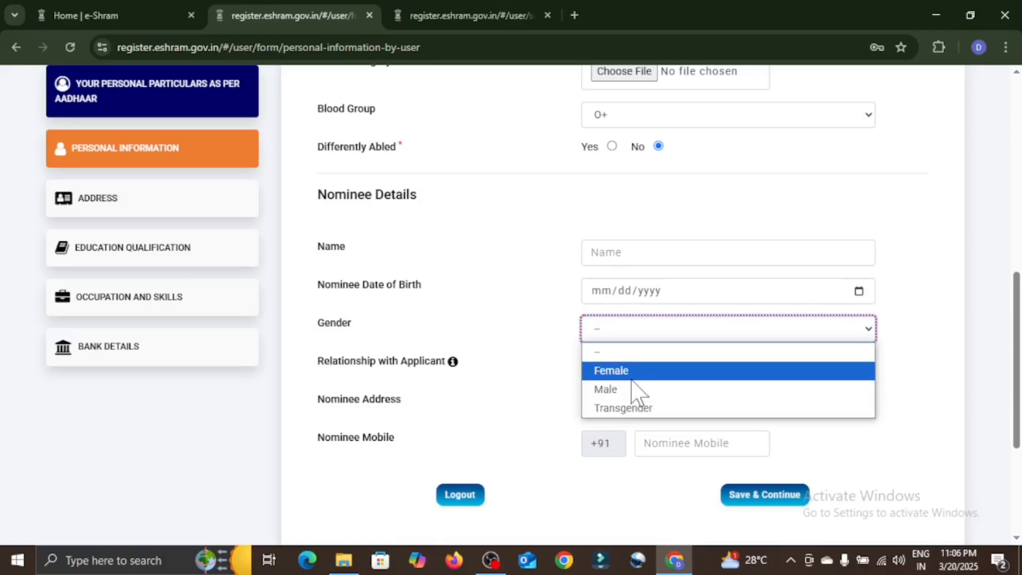
left_click(631, 376)
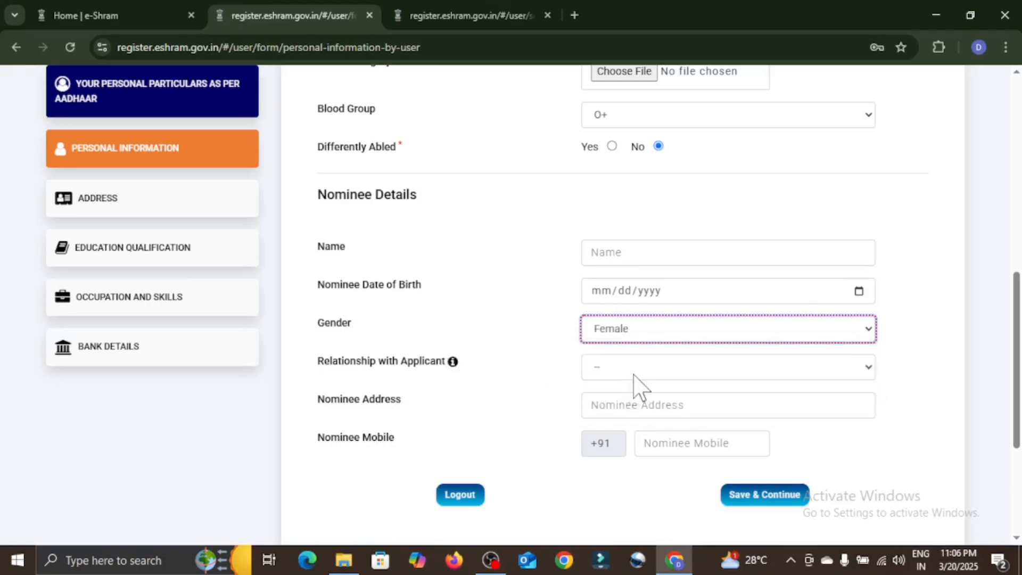
left_click(651, 368)
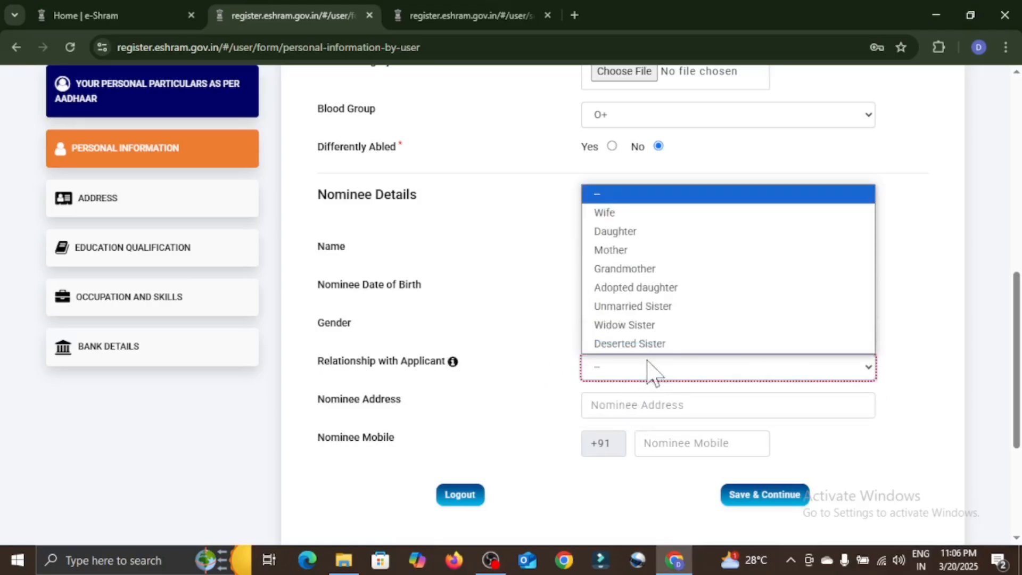
left_click(632, 220)
left_click(633, 411)
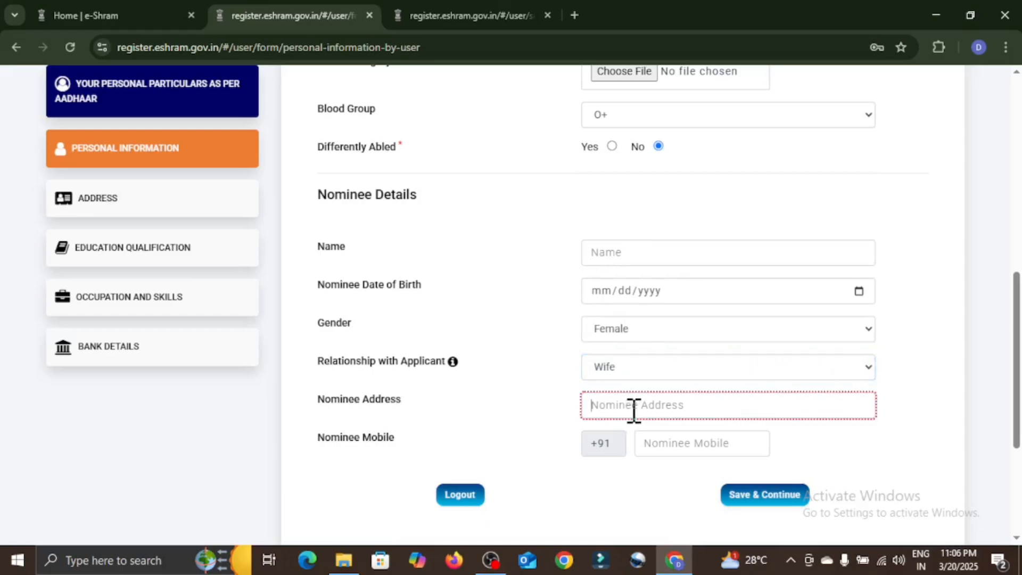
scroll(554, 415, "down", 3)
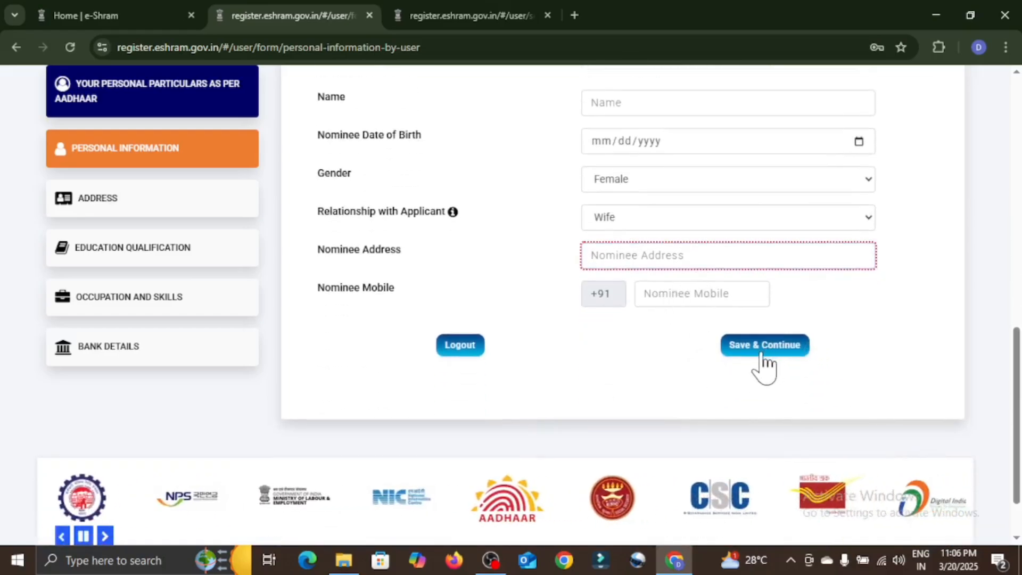
left_click(163, 199)
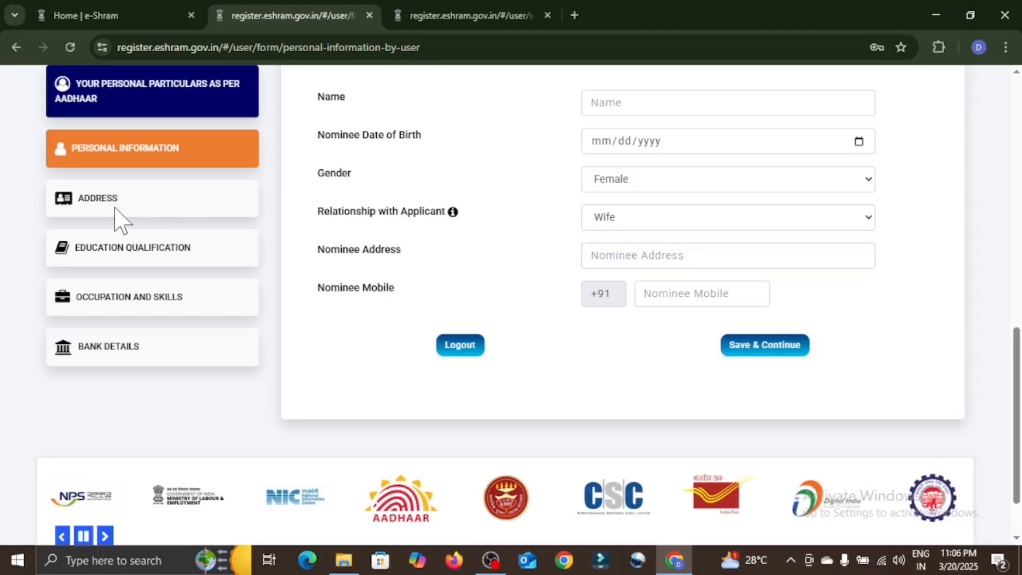
double_click(114, 208)
left_click(159, 208)
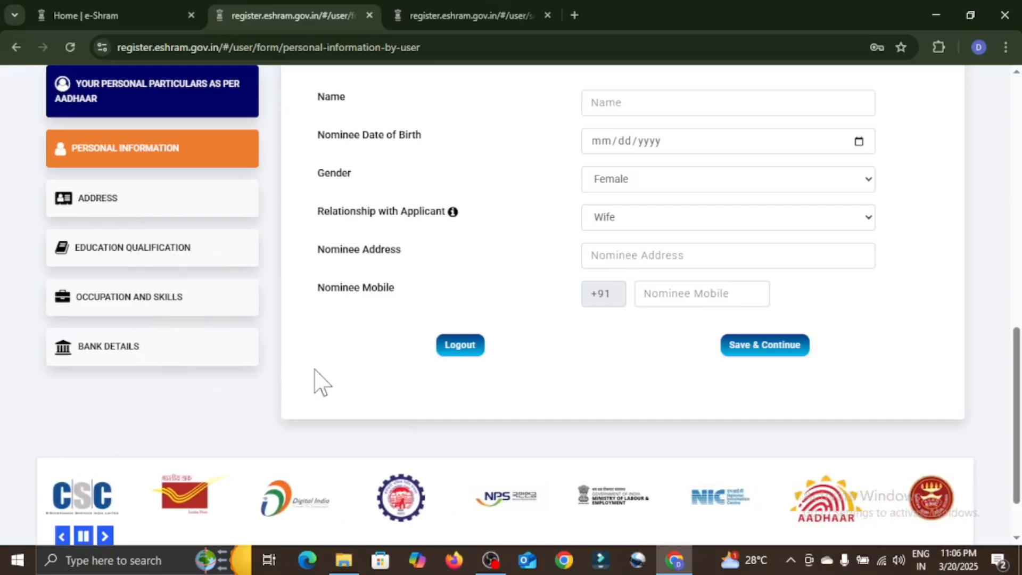
scroll(411, 388, "up", 4)
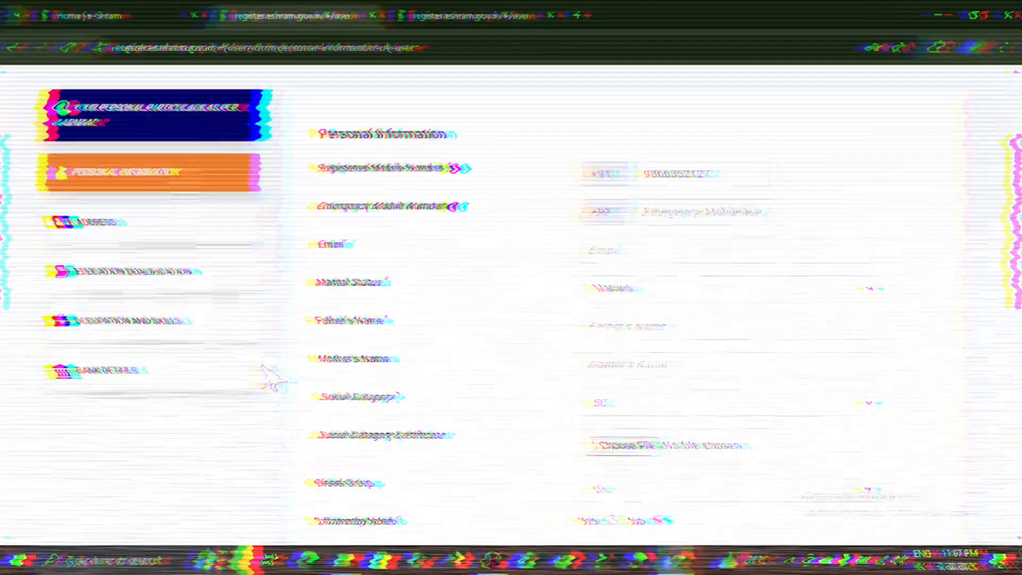
Examine the residential details, current address, staying at current location and permanent address fields of the Address section.
scroll(322, 365, "down", 2)
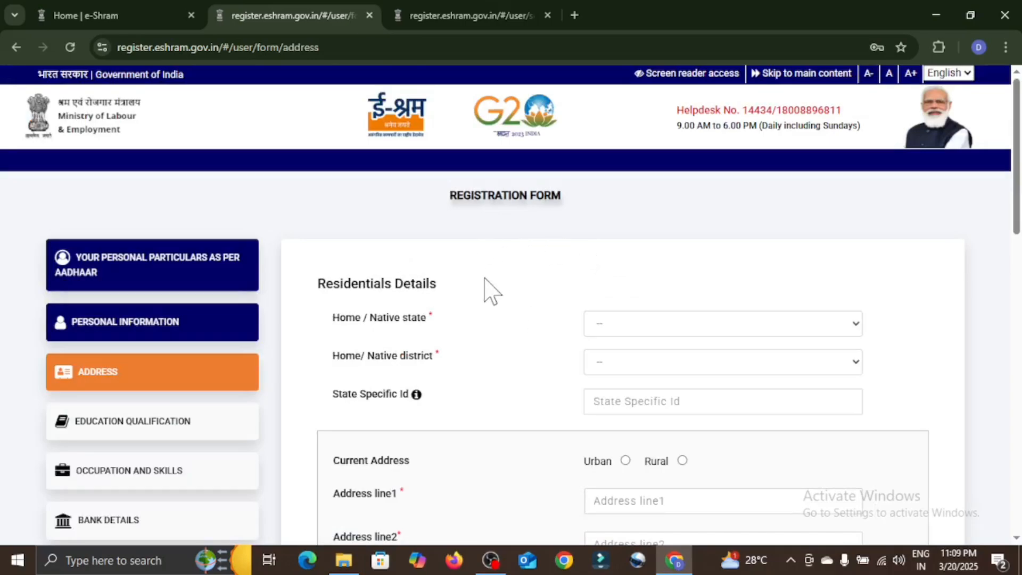
scroll(519, 304, "down", 1)
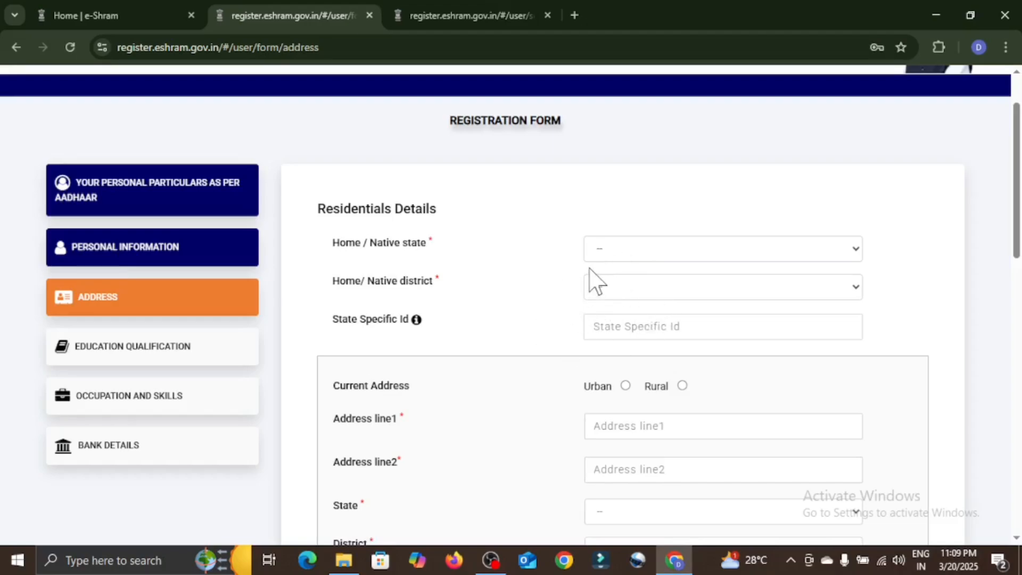
scroll(543, 305, "down", 1)
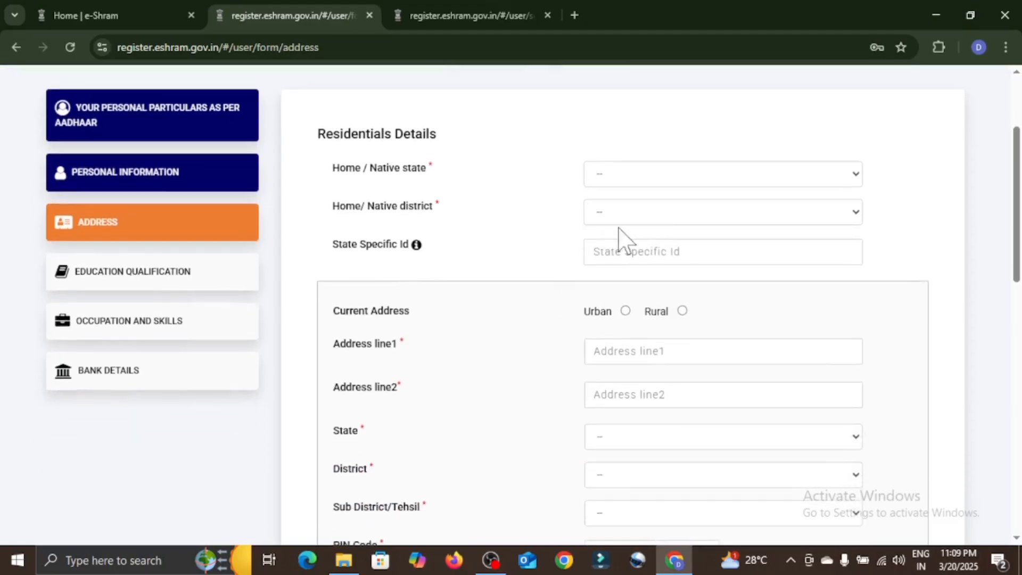
scroll(497, 282, "down", 1)
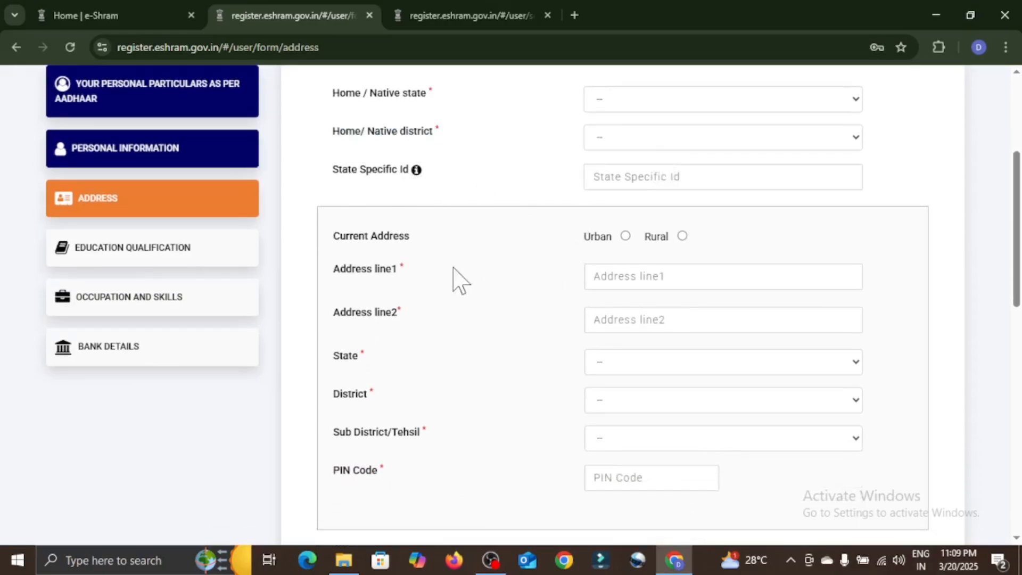
scroll(519, 274, "down", 1)
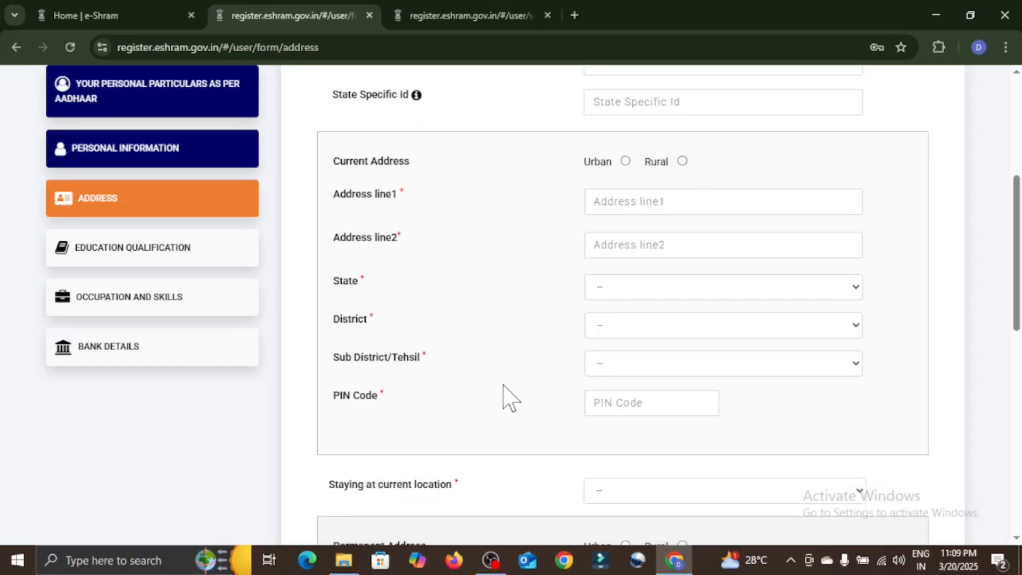
scroll(508, 400, "down", 4)
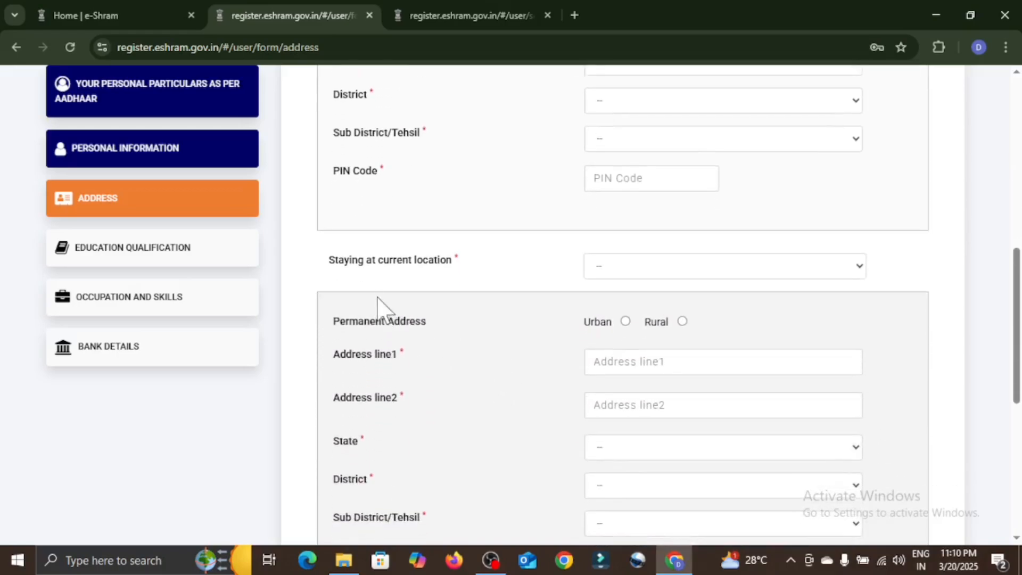
scroll(535, 336, "down", 1)
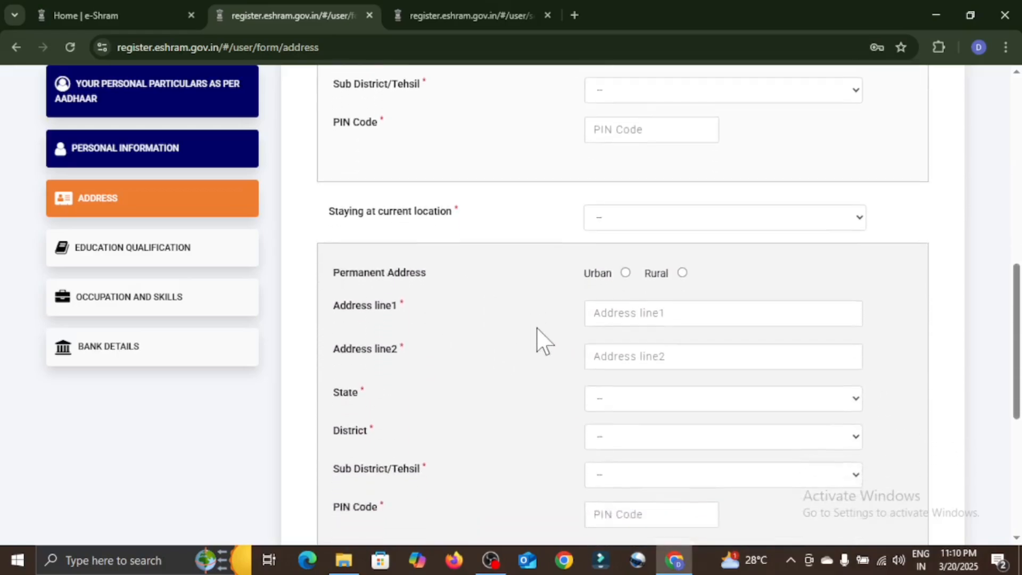
scroll(537, 329, "down", 1)
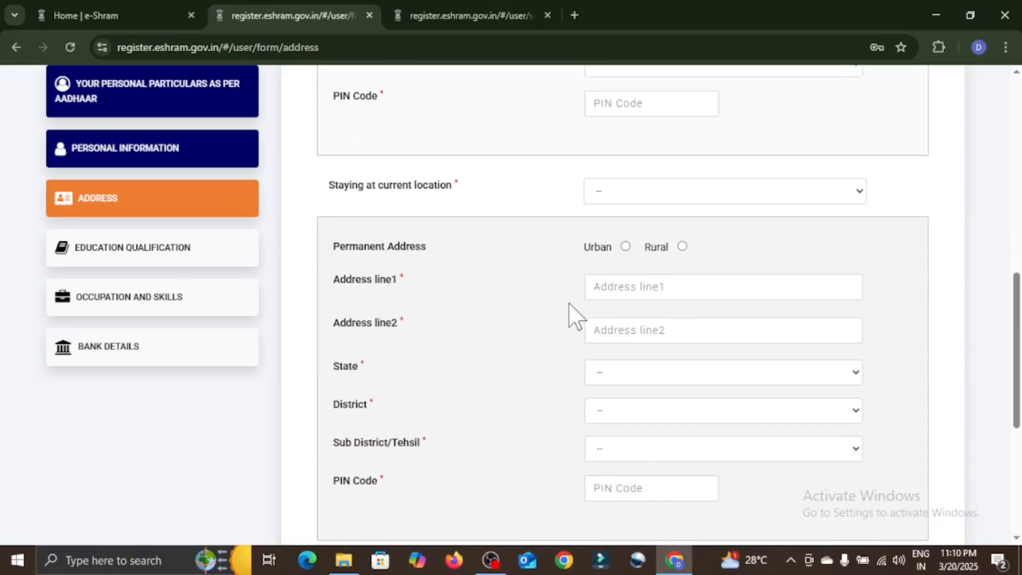
scroll(562, 426, "down", 4)
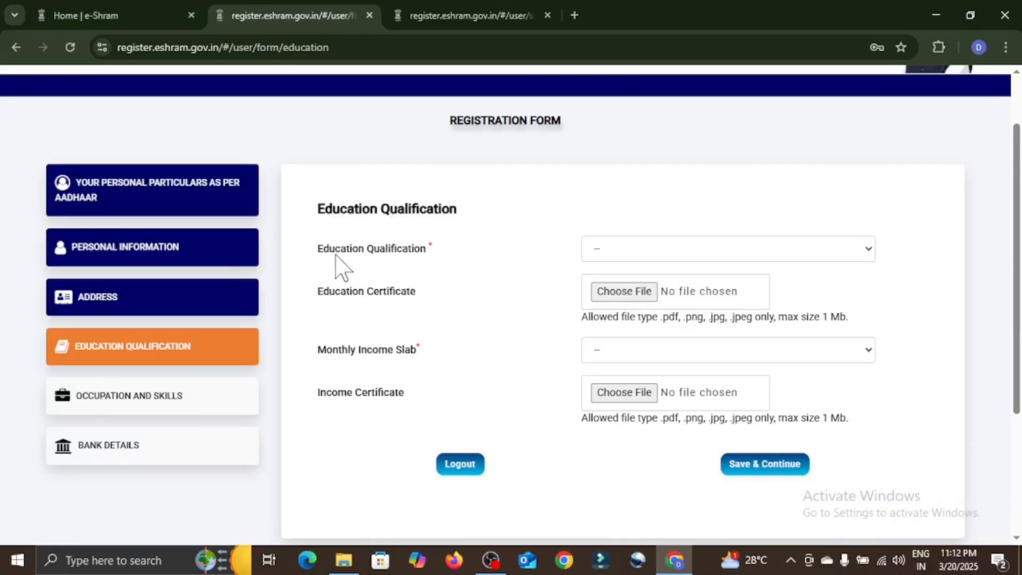
Set the education qualification to Diploma/certificate course, and open and cancel the file chooser for the education certificate.
left_click(647, 250)
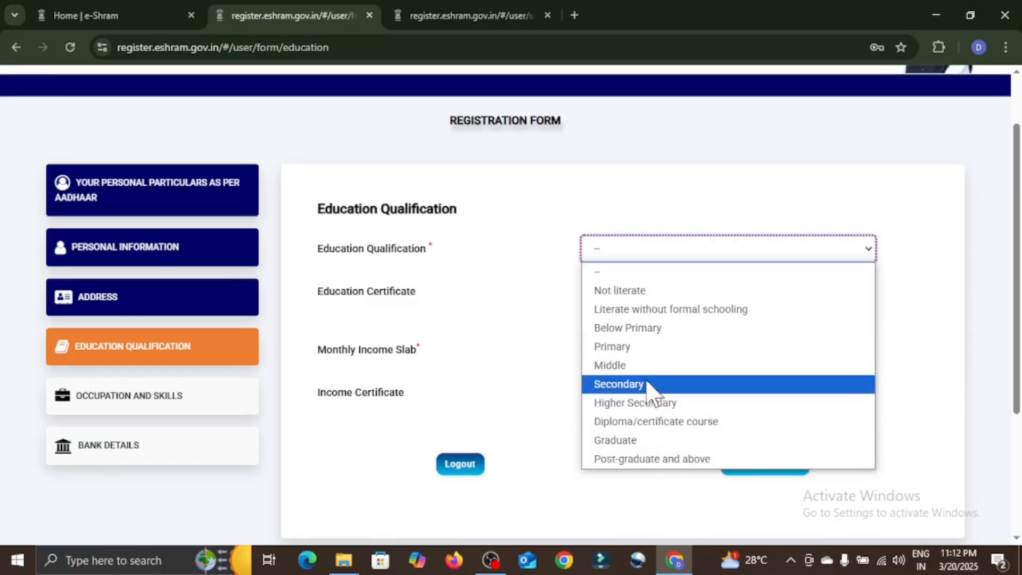
left_click(645, 419)
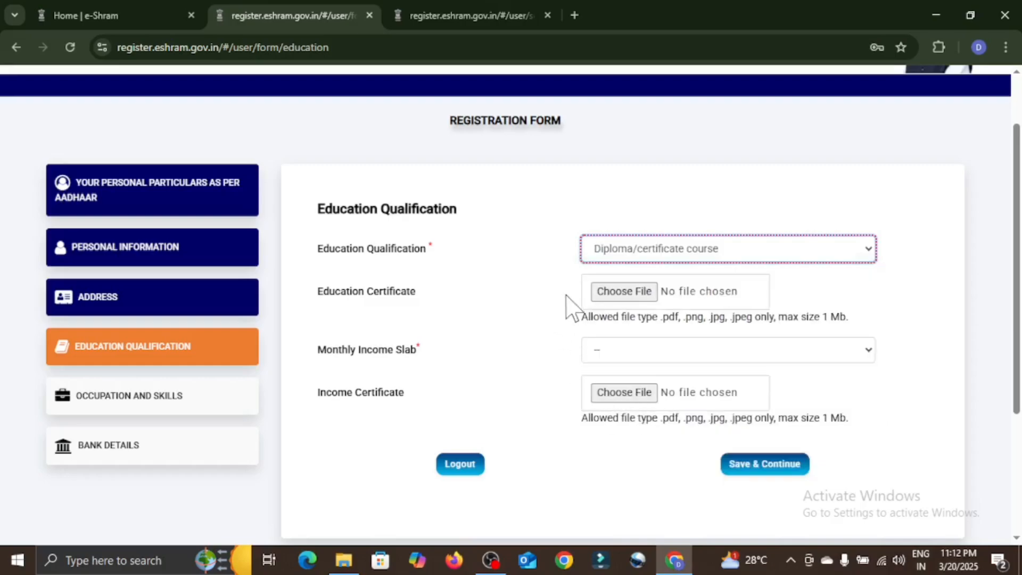
left_click(607, 296)
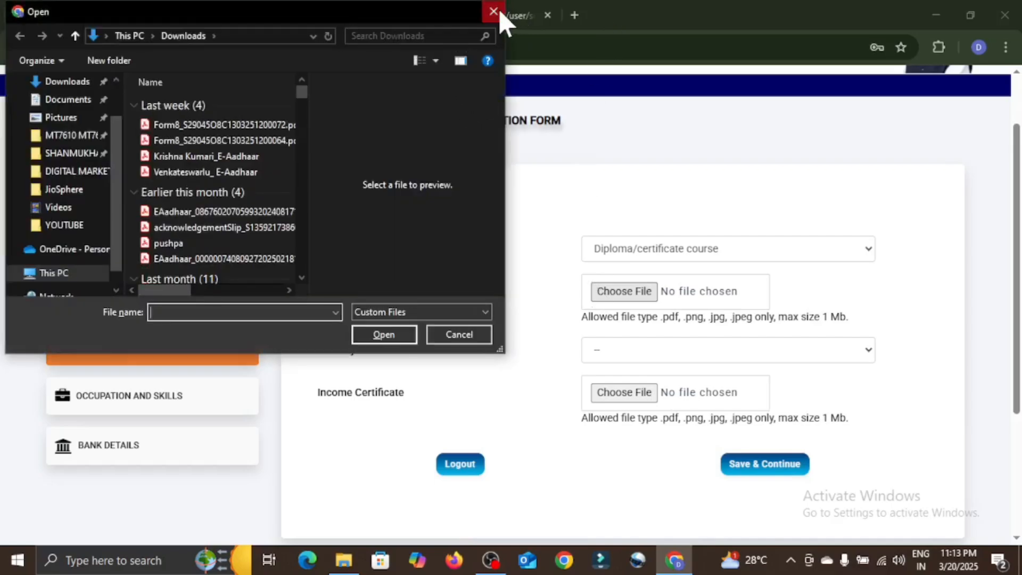
left_click(493, 12)
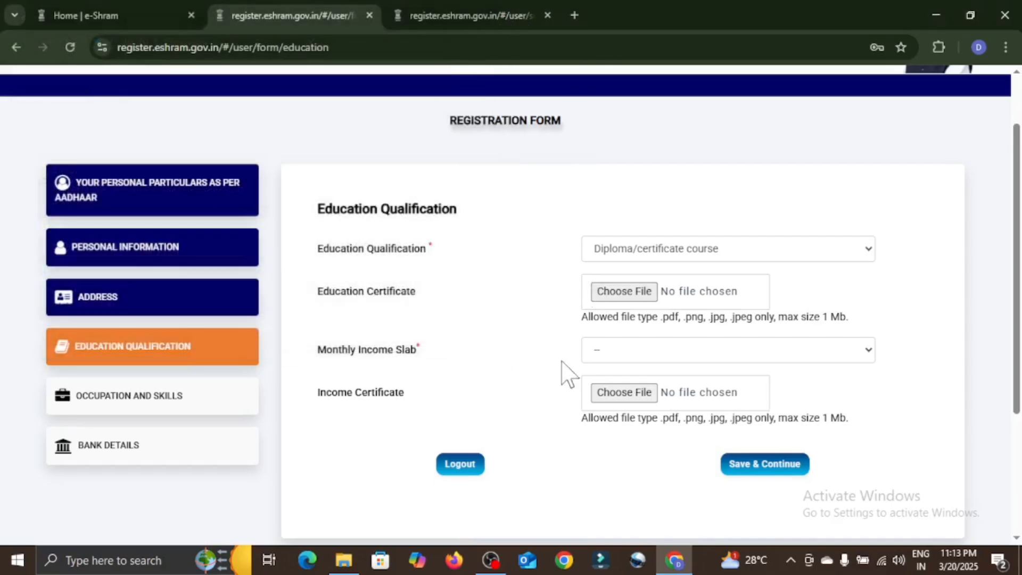
Set the monthly income slab to 10000 & Below in the education qualification form.
left_click(612, 360)
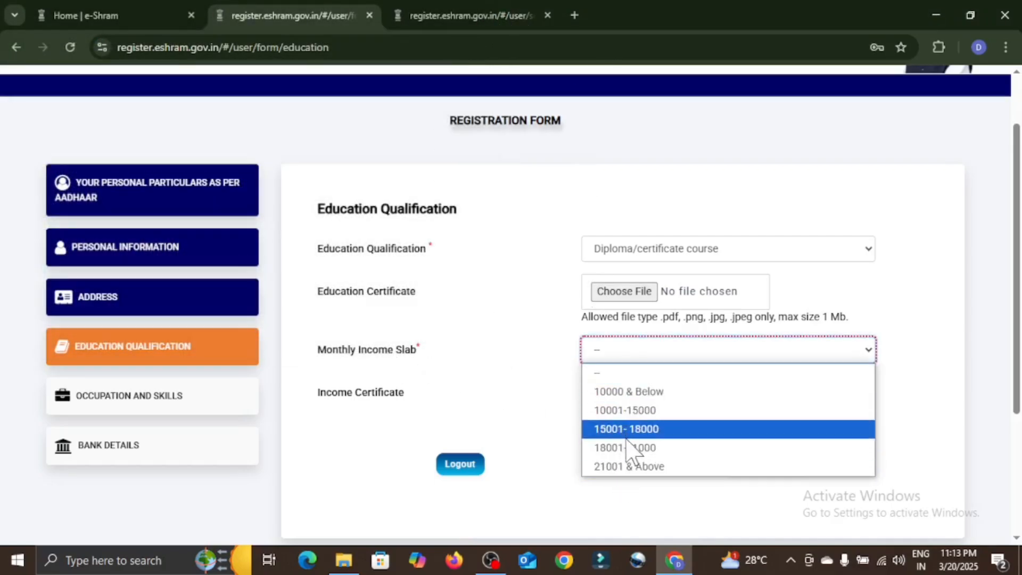
left_click(627, 392)
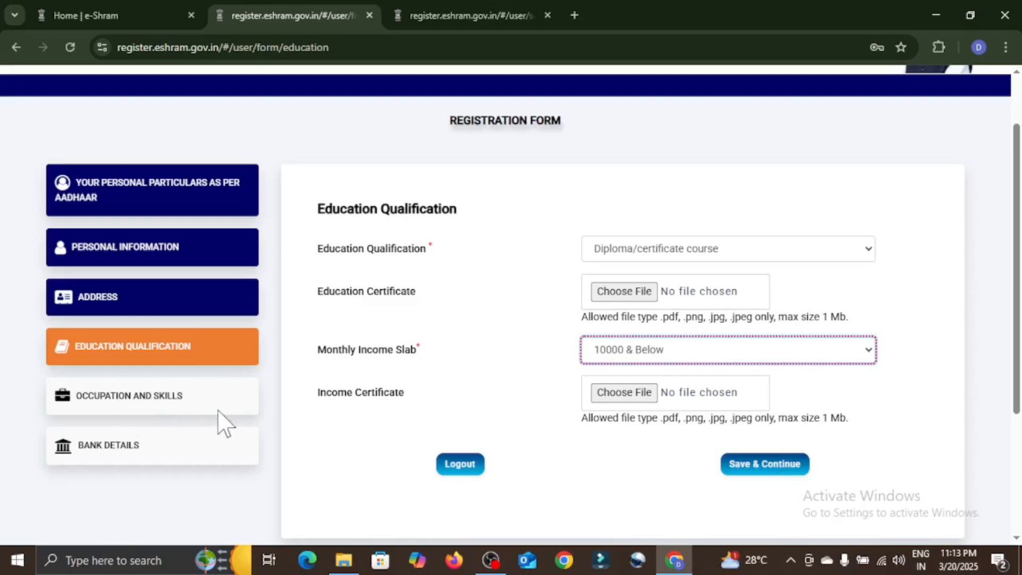
scroll(182, 410, "down", 1)
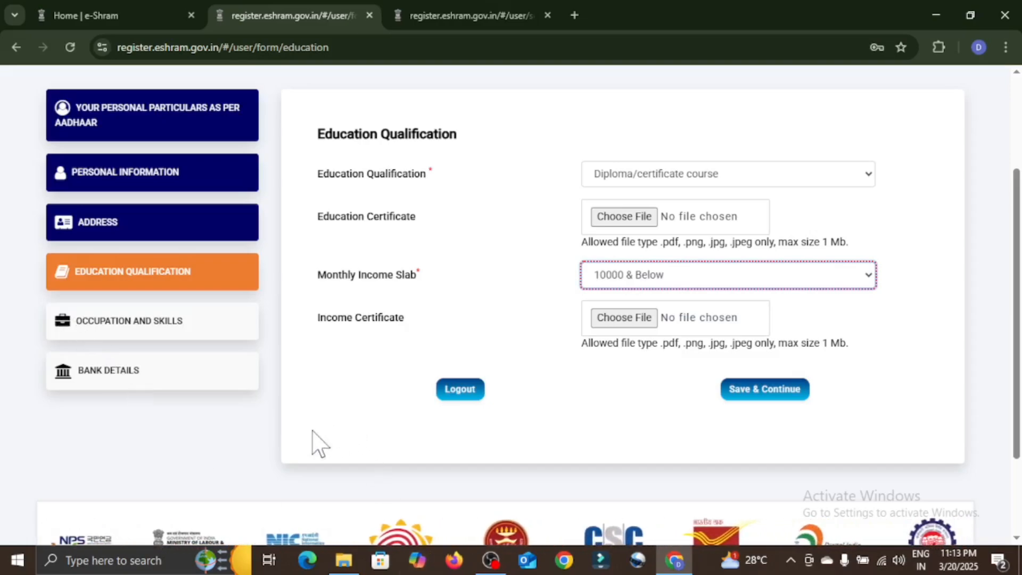
scroll(295, 389, "up", 3)
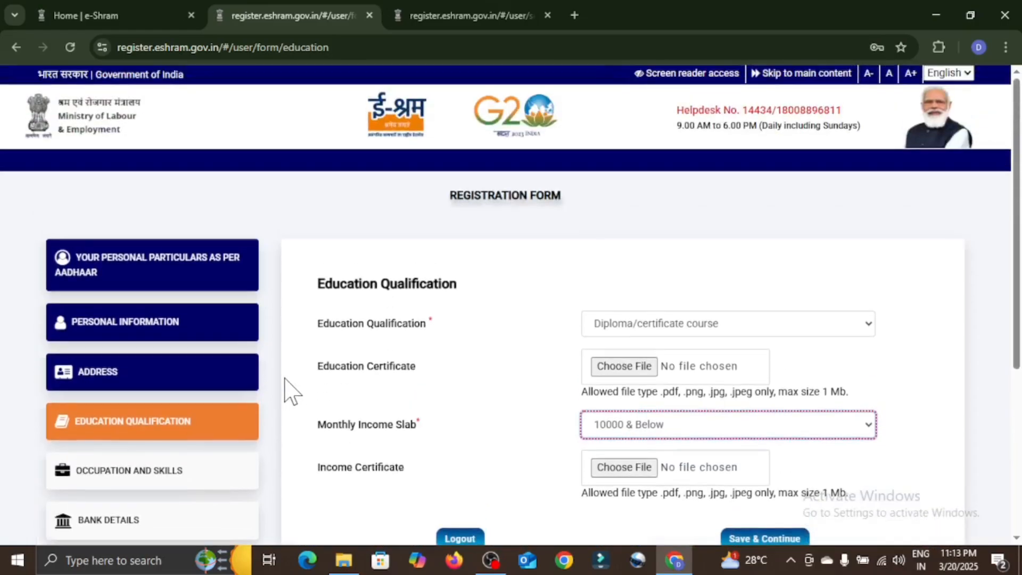
scroll(301, 309, "down", 4)
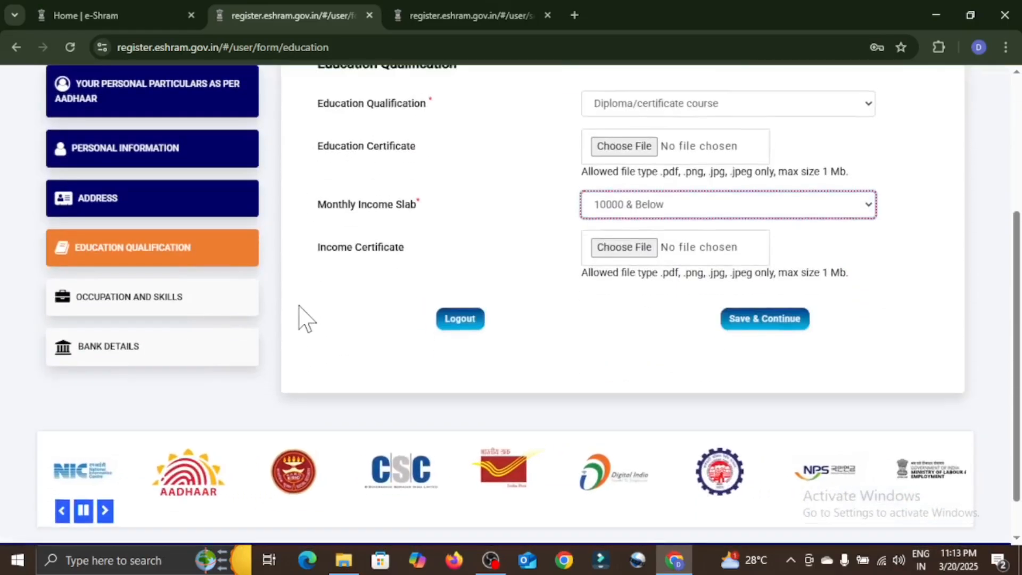
scroll(306, 318, "up", 4)
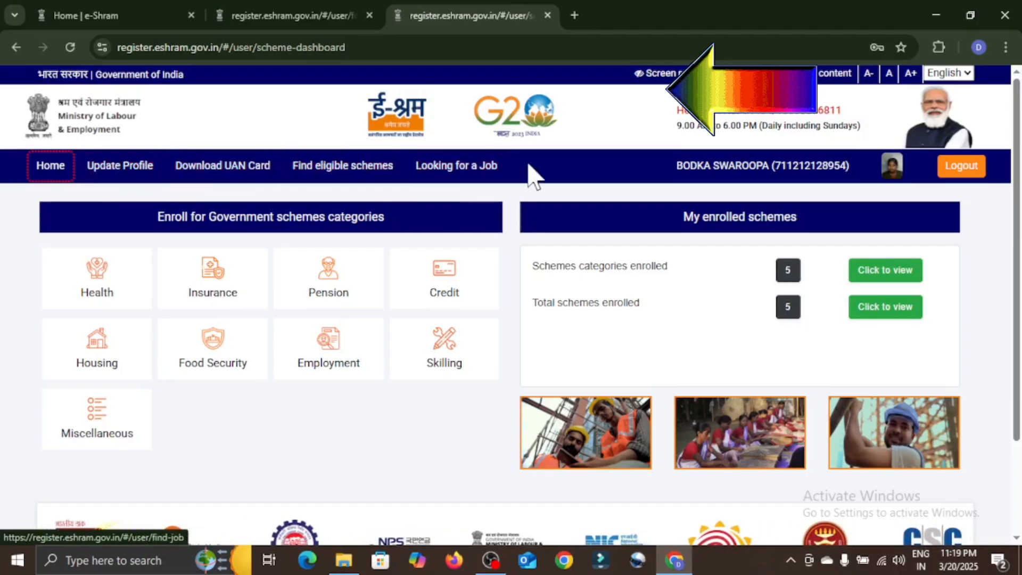
View the sections offered for updating the profile, and open the UAN card download page.
left_click(126, 172)
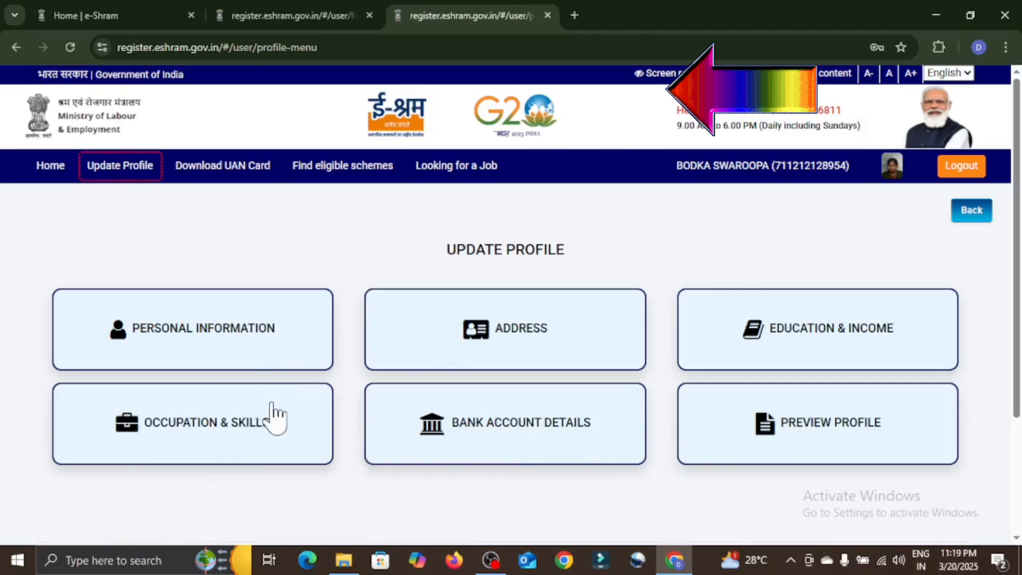
scroll(537, 347, "down", 3)
scroll(497, 358, "up", 3)
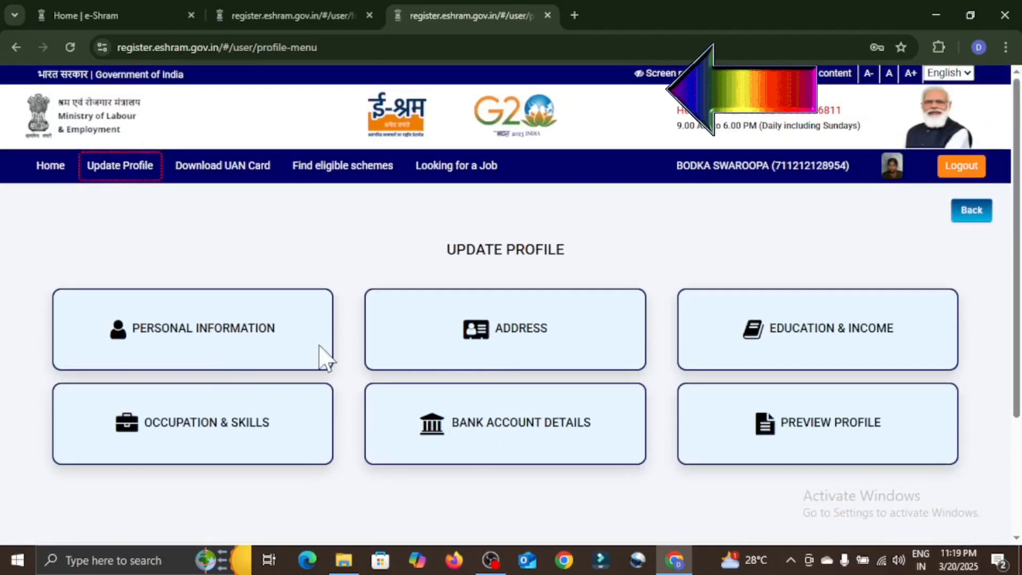
left_click(210, 171)
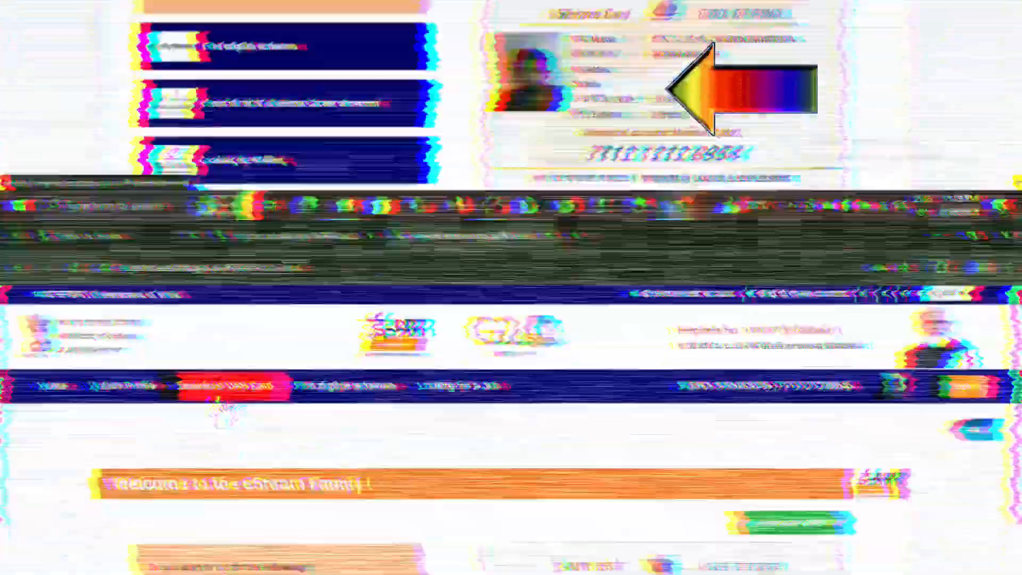